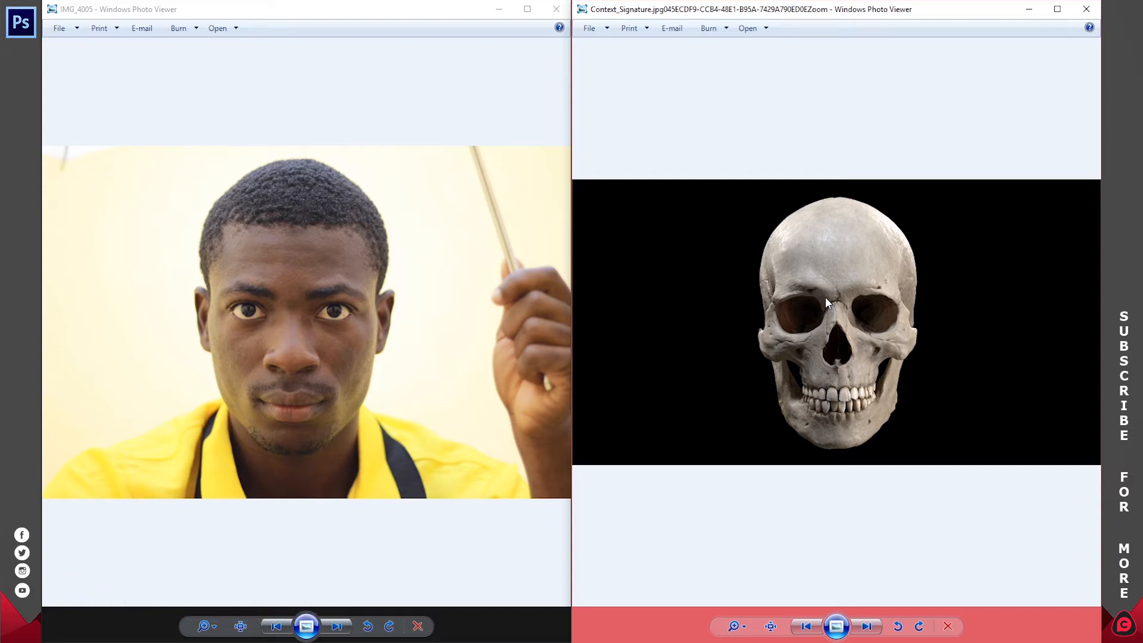
- Open the portrait photo IMG_4005 in Photoshop and hide the rulers
right_click(345, 272)
right_click(313, 287)
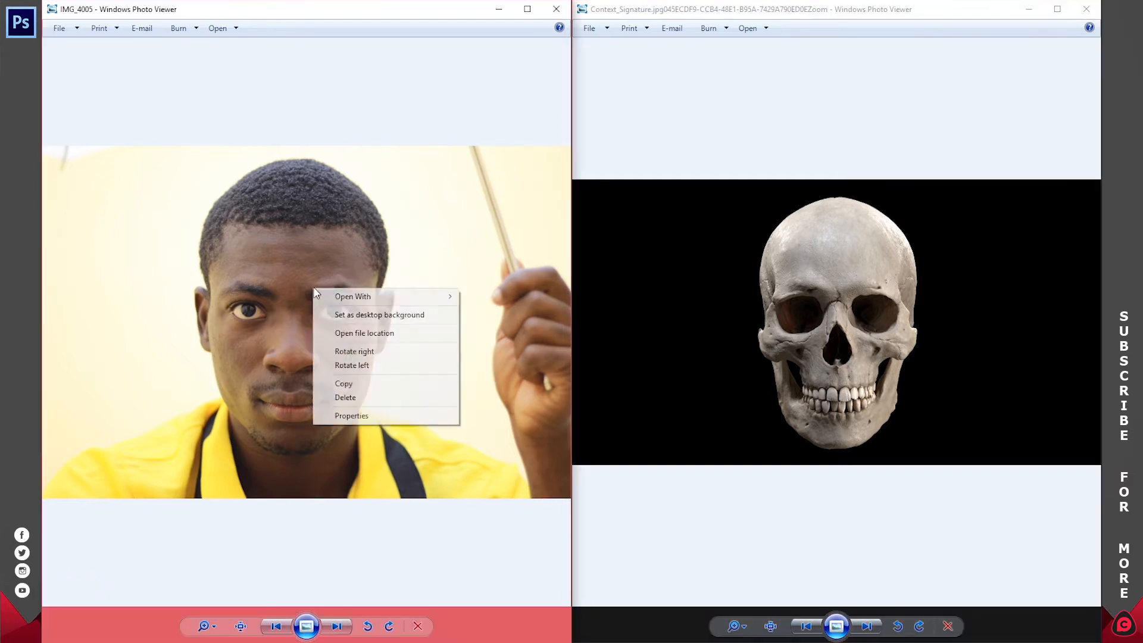
mouse_move(444, 297)
click(523, 324)
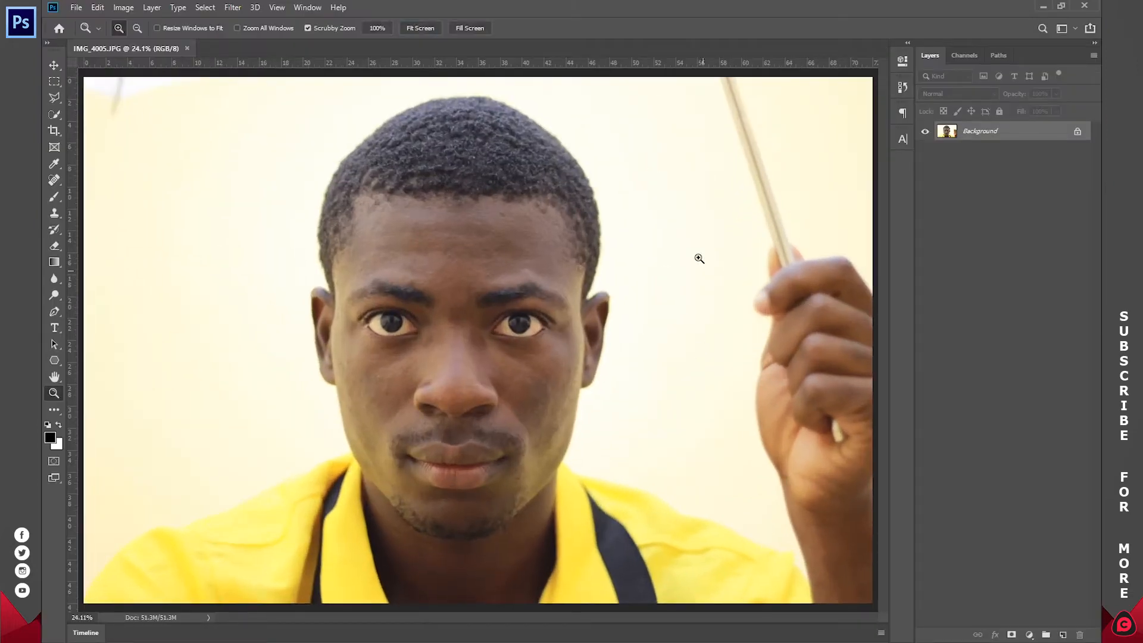
key(ctrl+r)
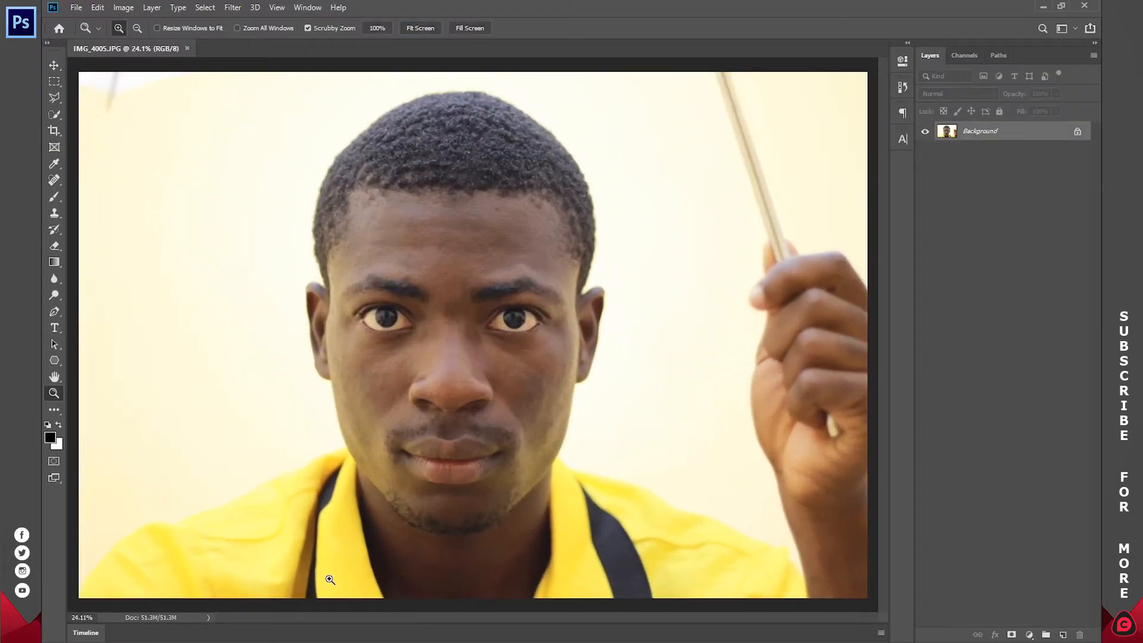
- Switch back to the photo viewer and open the skull image in Photoshop as a second document
click(466, 605)
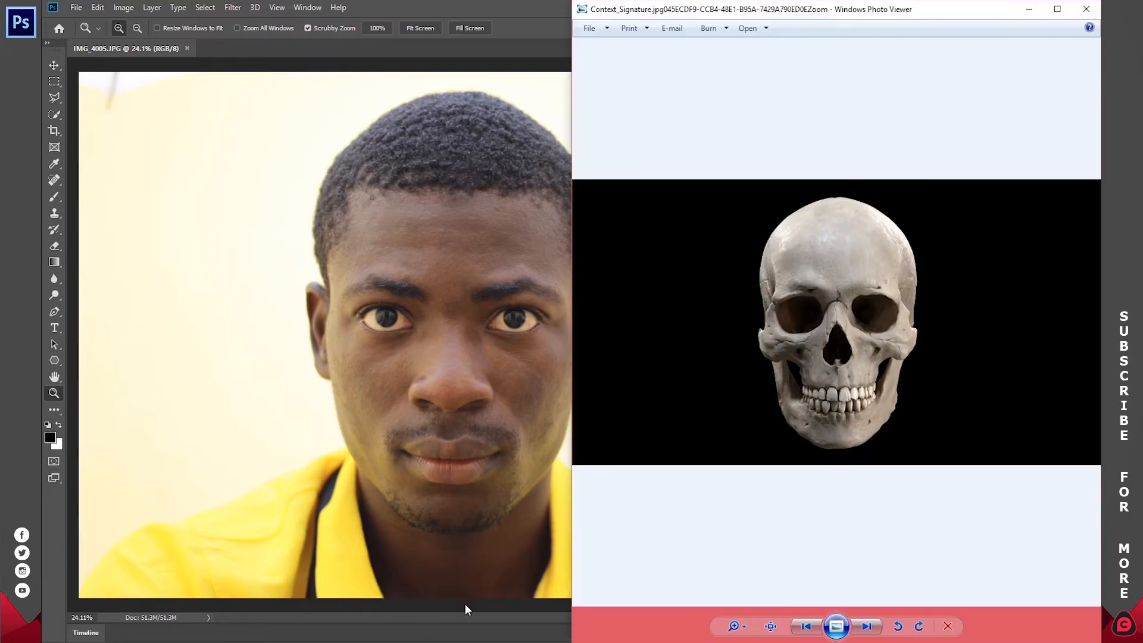
right_click(777, 306)
mouse_move(816, 314)
click(959, 341)
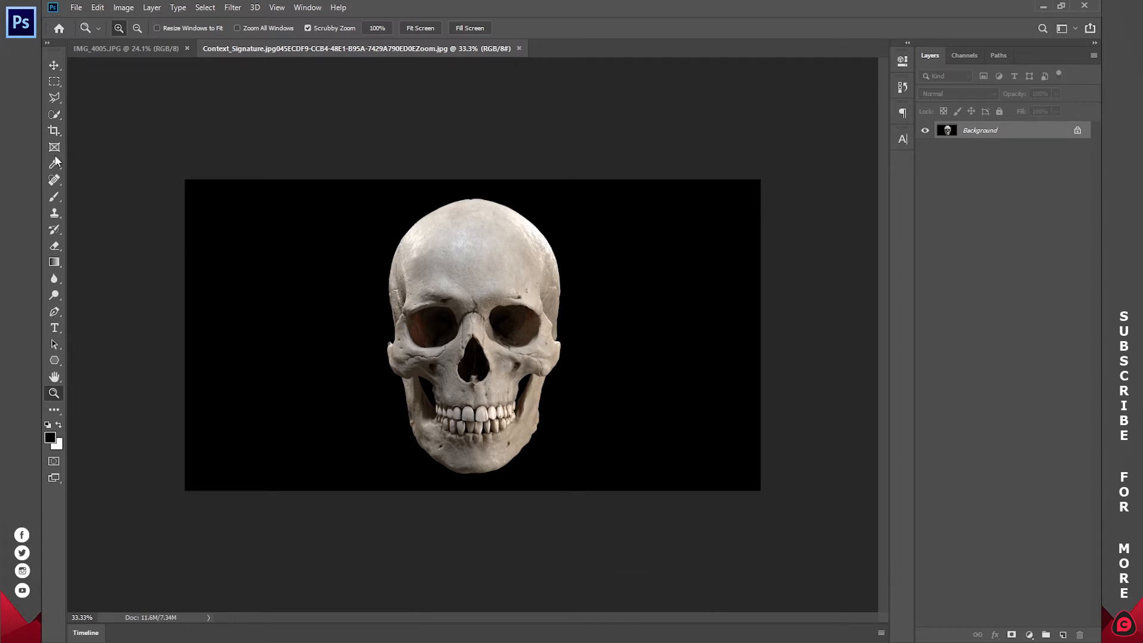
- Remove the black background around the skull with the Quick Selection tool, unlocking the layer first and deselecting when done
click(52, 117)
mouse_move(251, 340)
mouse_down()
mouse_move(480, 191)
mouse_move(599, 222)
mouse_move(686, 310)
mouse_up()
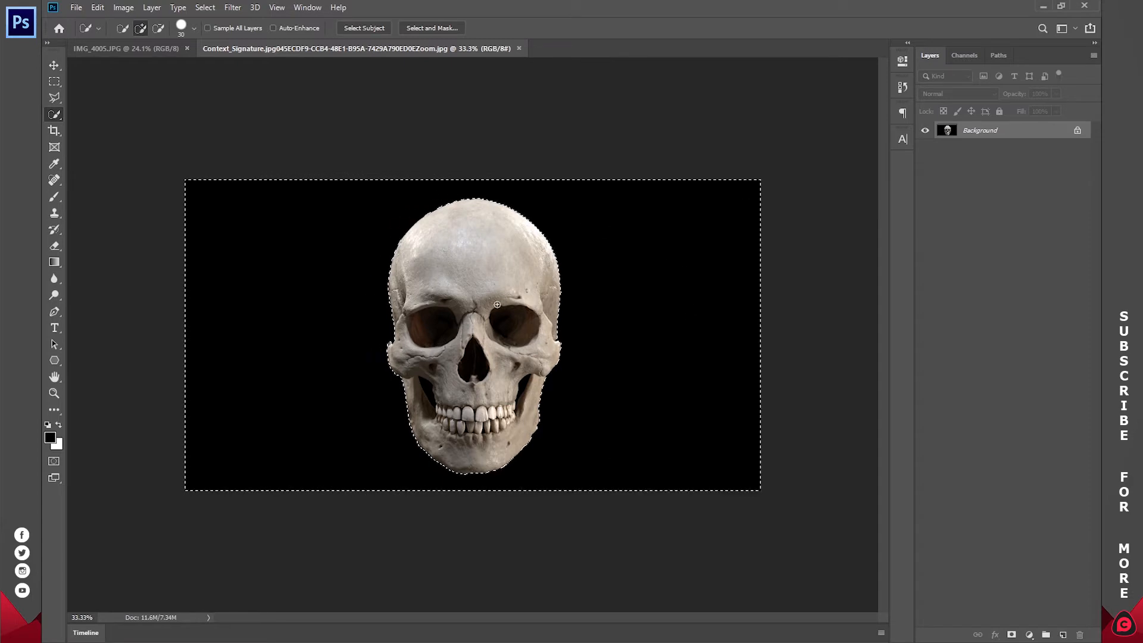
click(1078, 131)
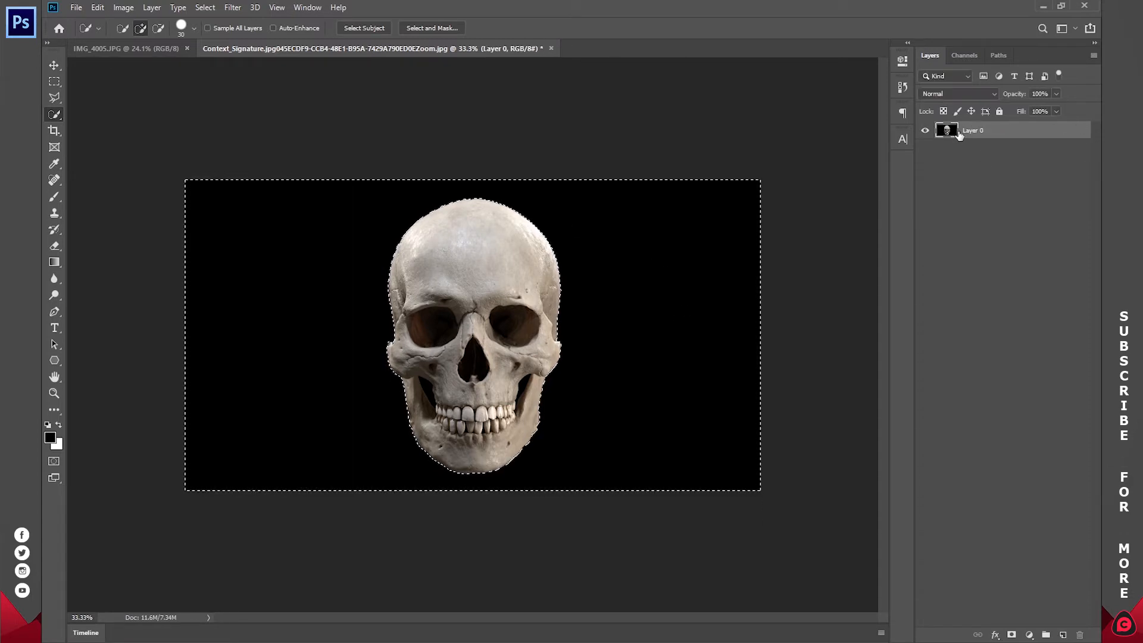
key(Delete)
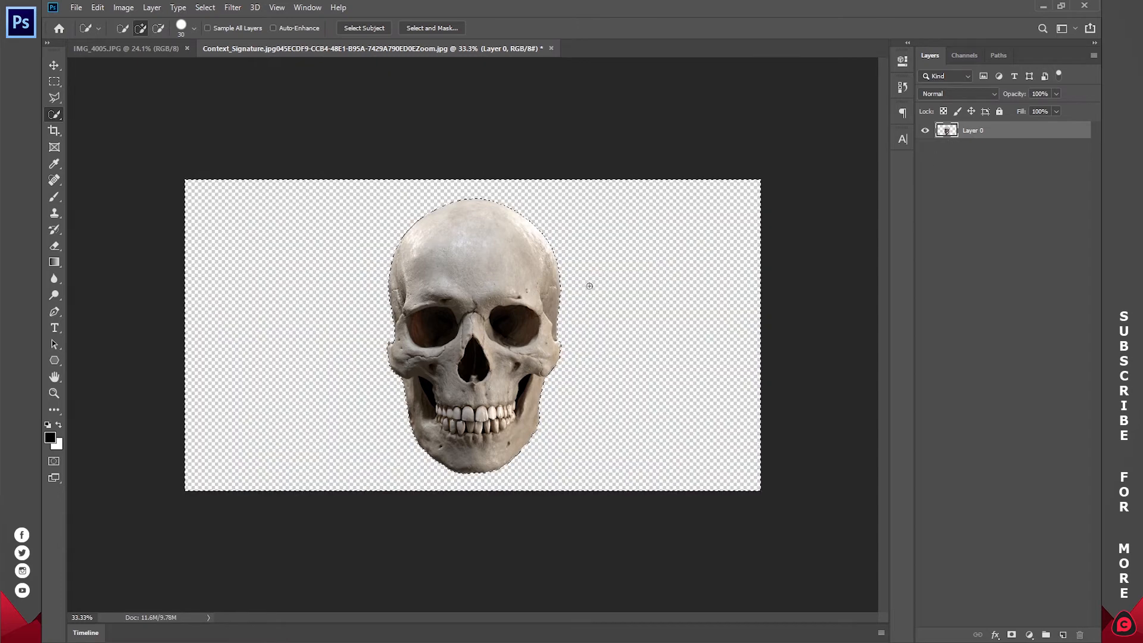
key(ctrl+d)
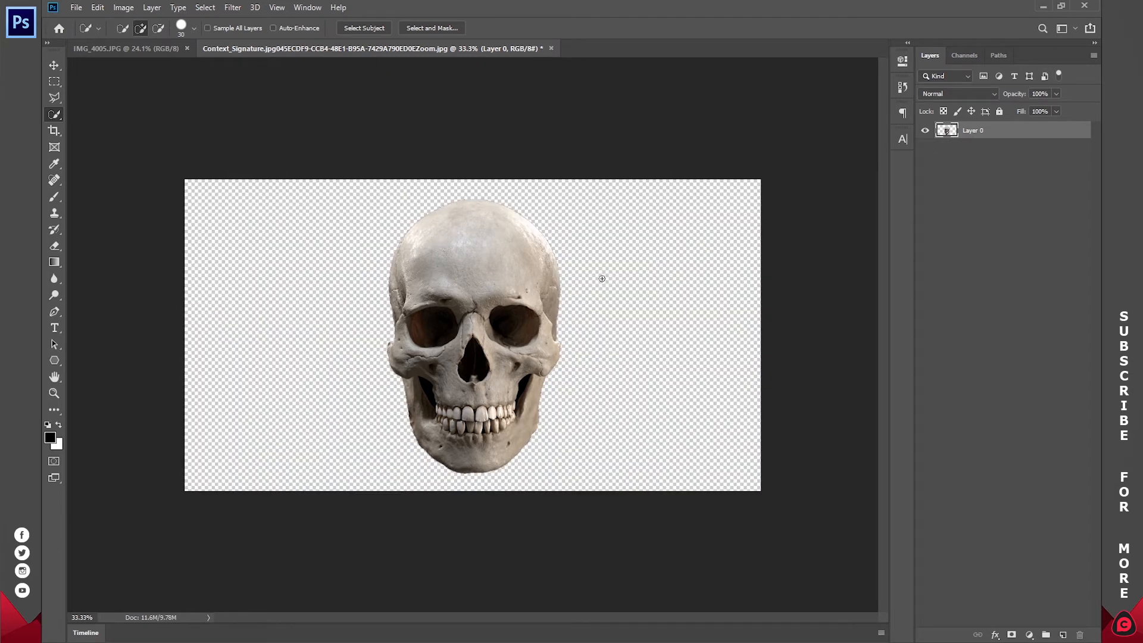
- Cut the whole skull, close its document without saving, and paste the skull into the portrait
key(ctrl+a)
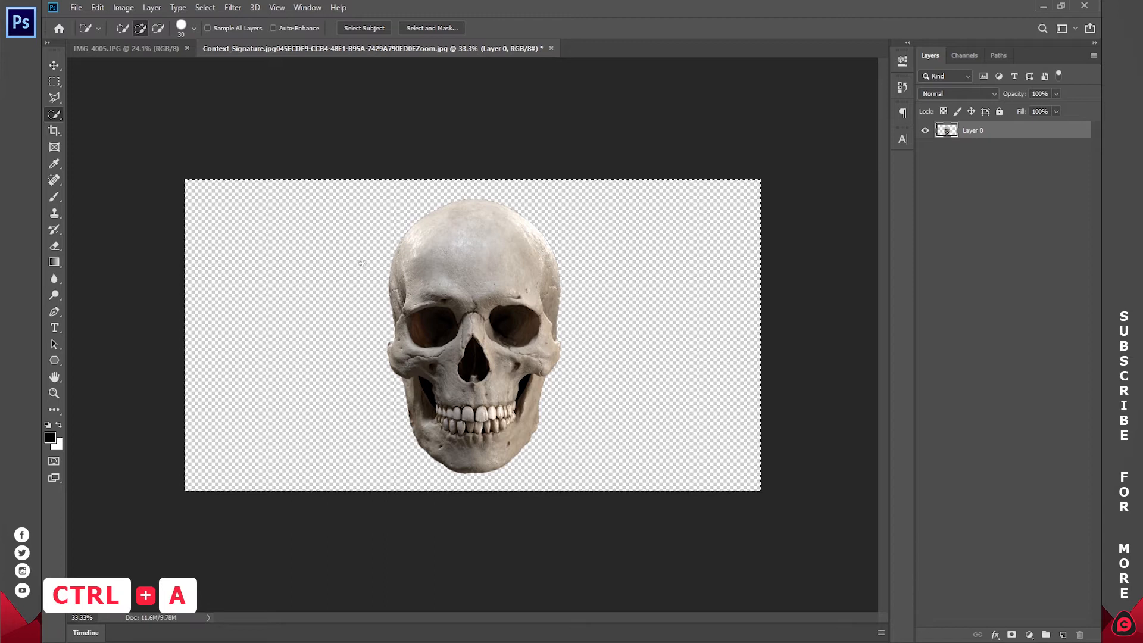
key(ctrl+x)
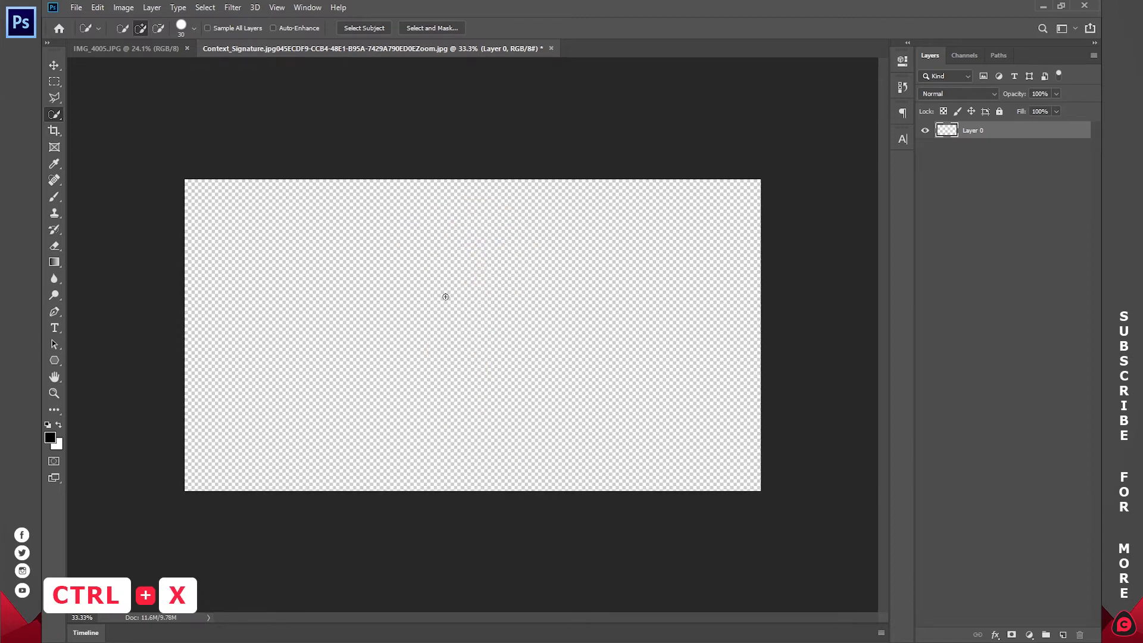
key(ctrl+w)
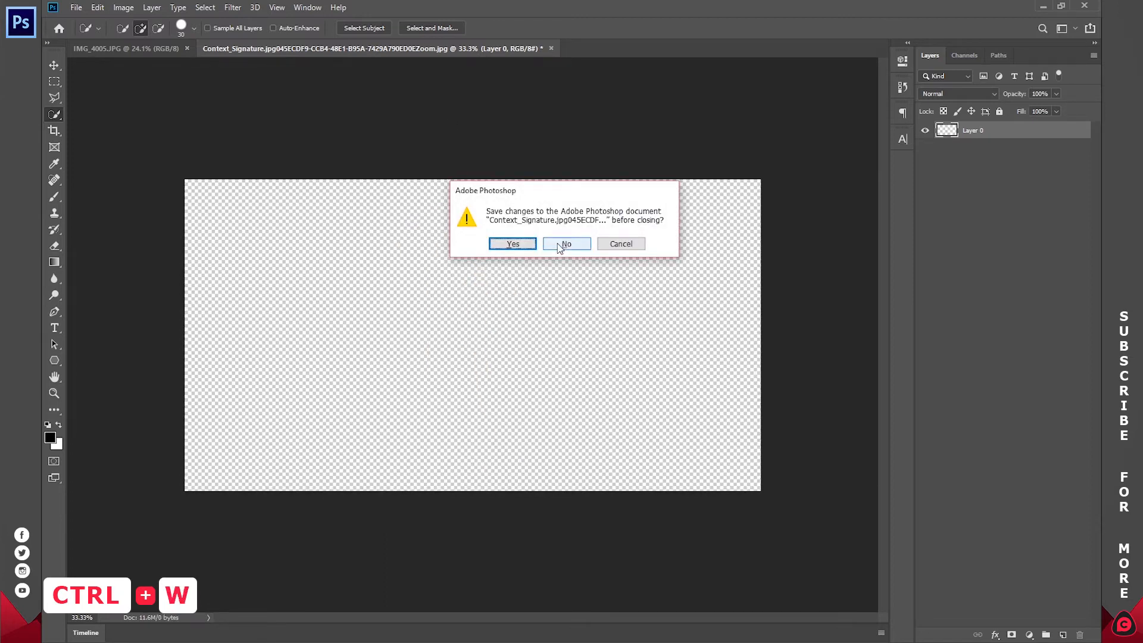
click(565, 245)
key(ctrl+v)
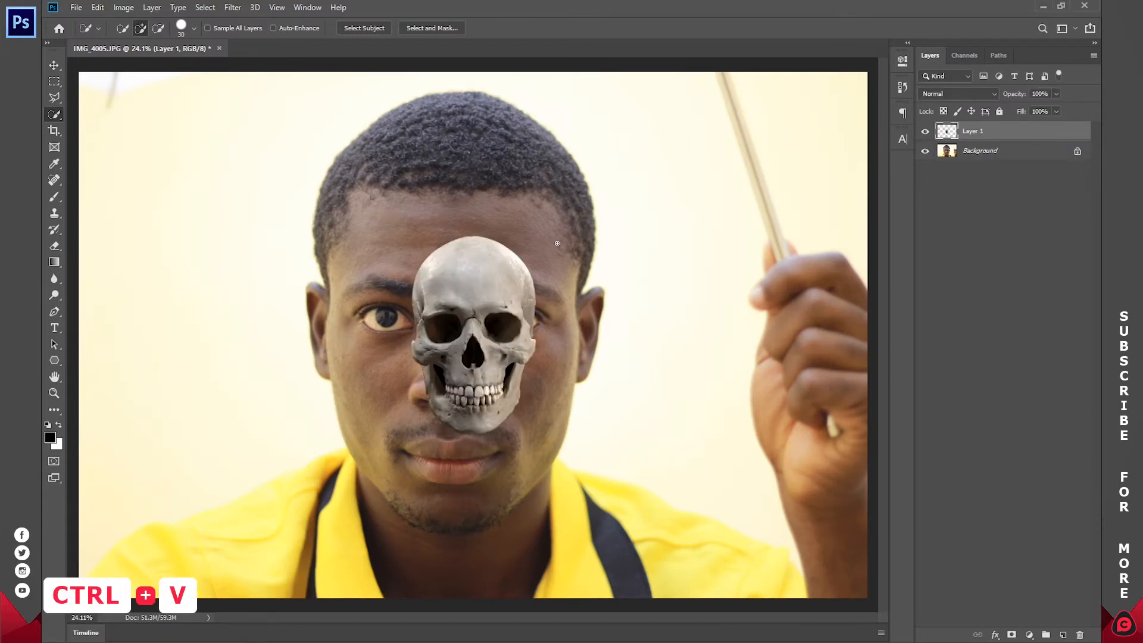
- Enlarge the pasted skull and position it over the man's head so it covers the area from hair to chin
key(z)
alt+click(477, 309)
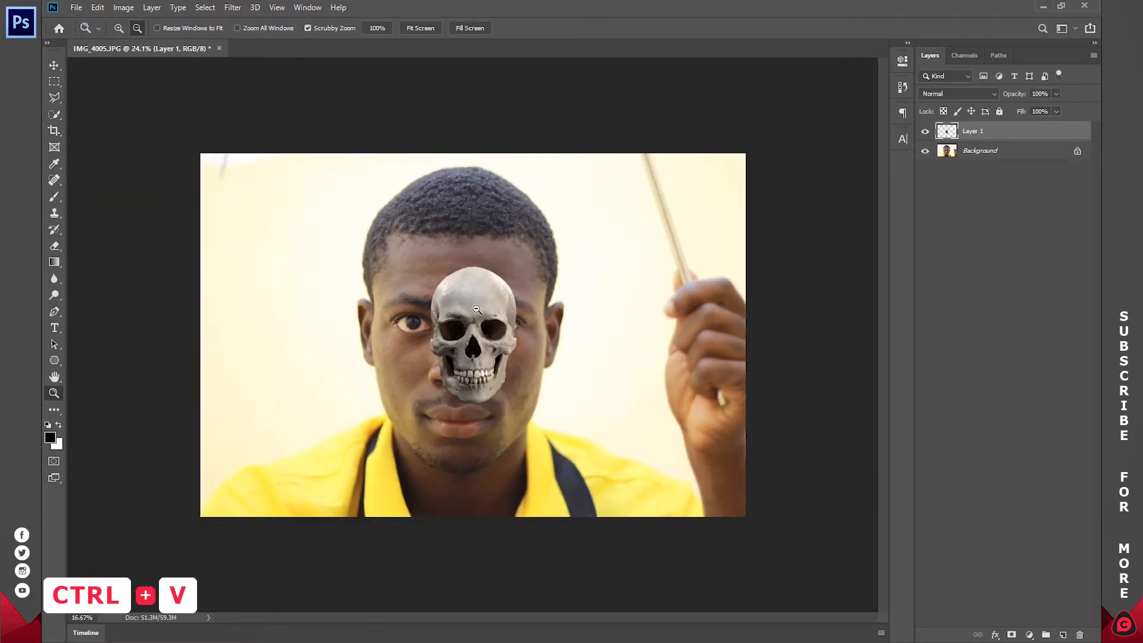
alt+click(477, 310)
key(v)
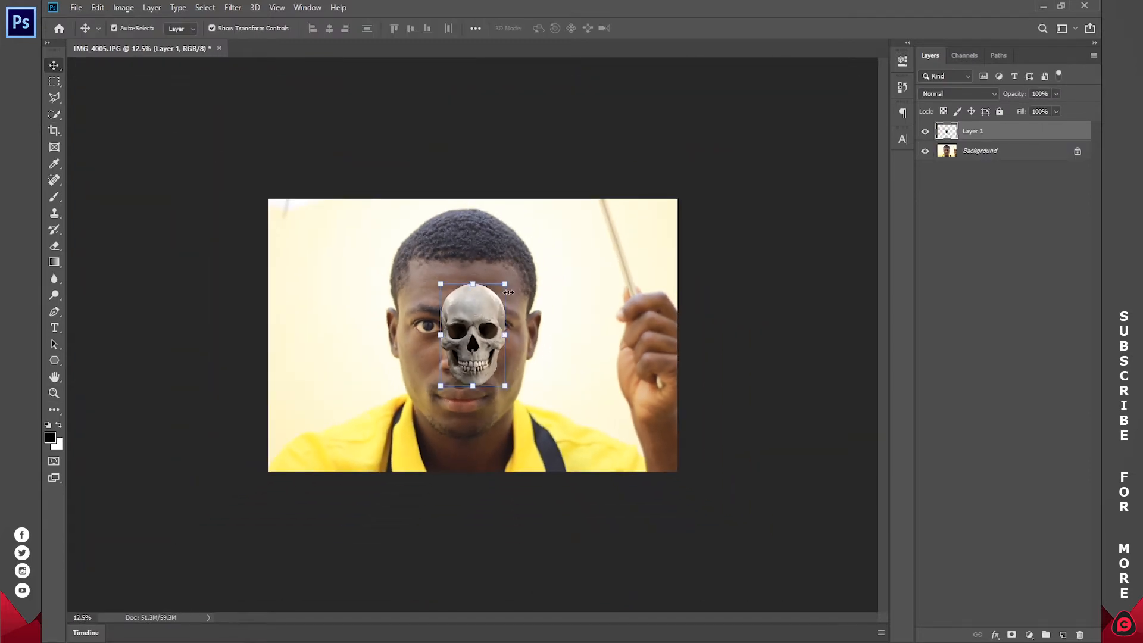
drag(508, 284, 612, 115)
drag(530, 258, 479, 348)
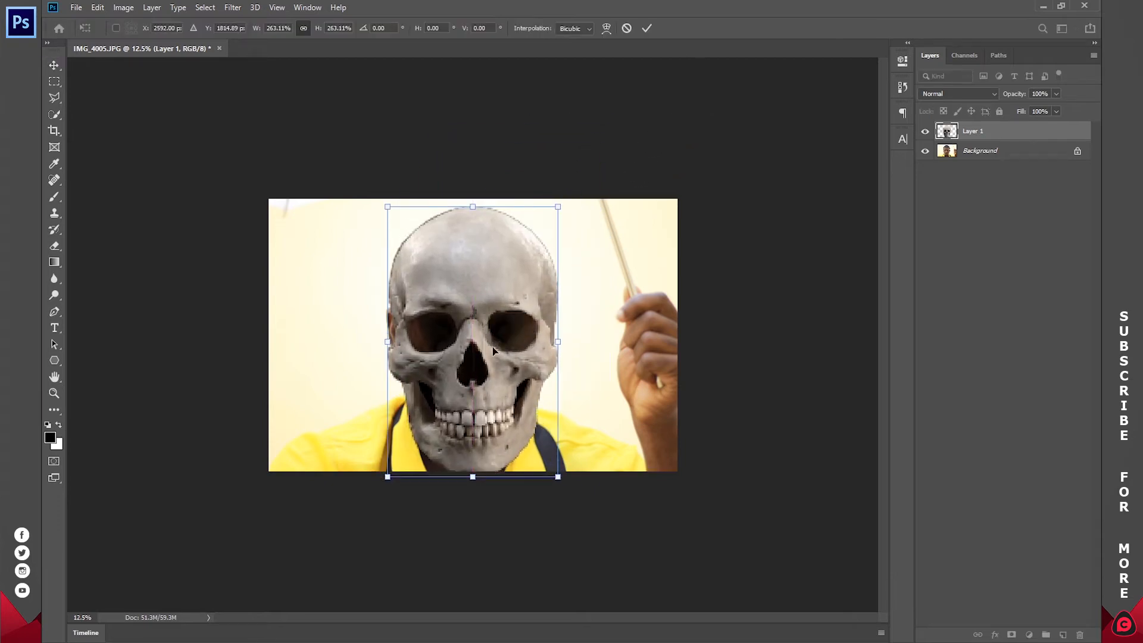
drag(553, 472, 528, 433)
drag(496, 361, 499, 358)
drag(539, 208, 540, 212)
key(Left)
key(Up)
click(646, 27)
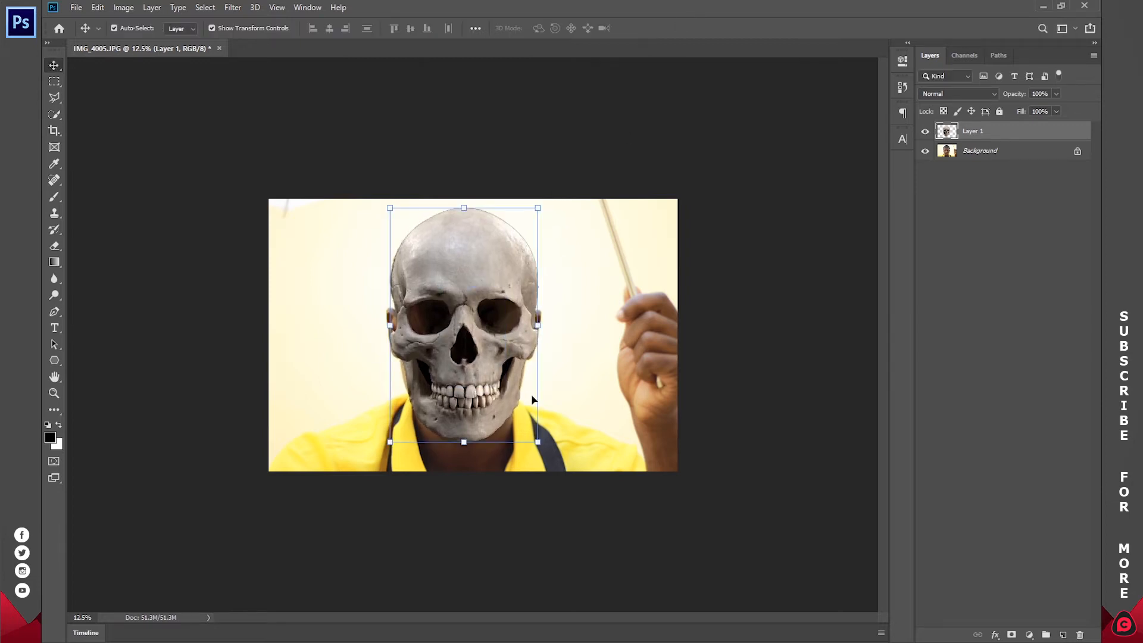
- Set the skull layer's opacity to 50% with the whole portrait in view
key(z)
click(428, 28)
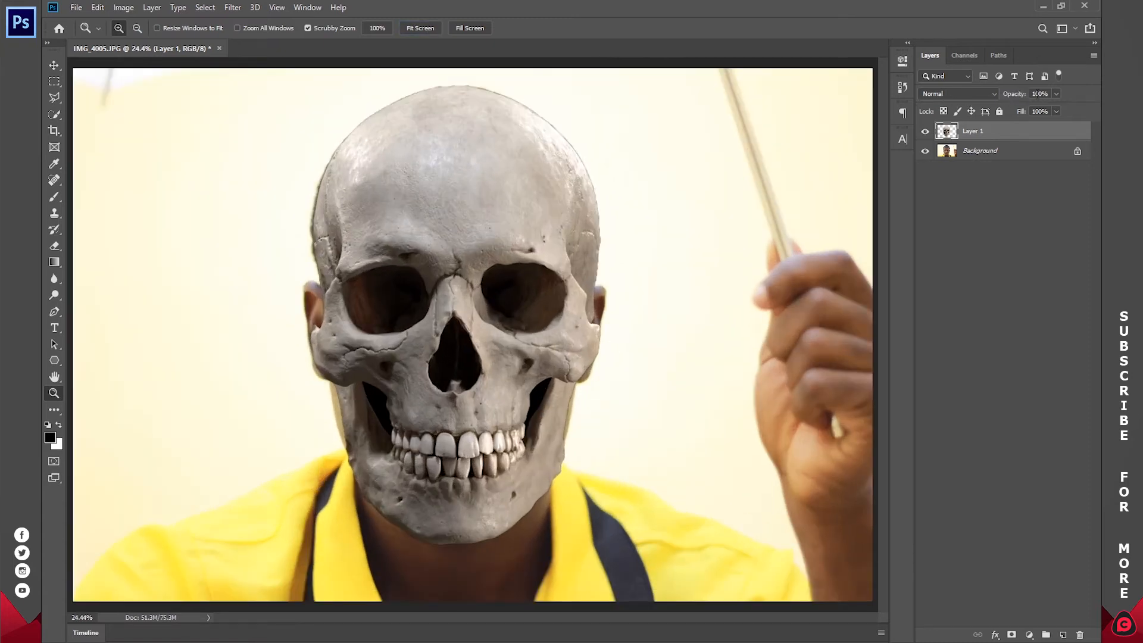
text(50)
key(Return)
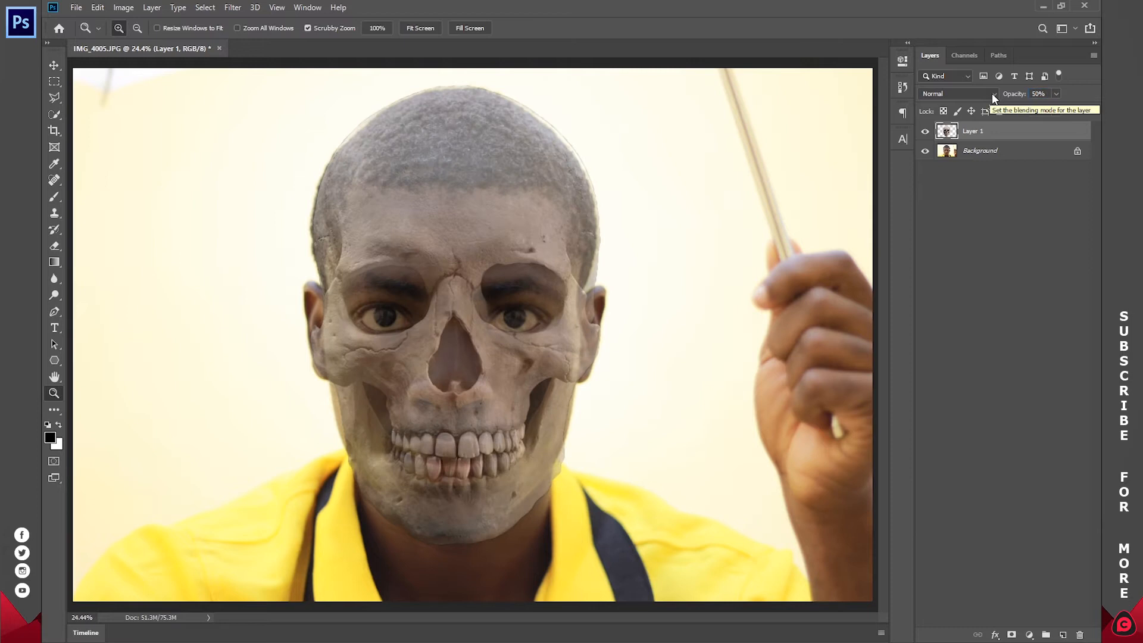
- Move the skull down and reshape it so its eye sockets and jaw align with the man's eyes and chin
key(v)
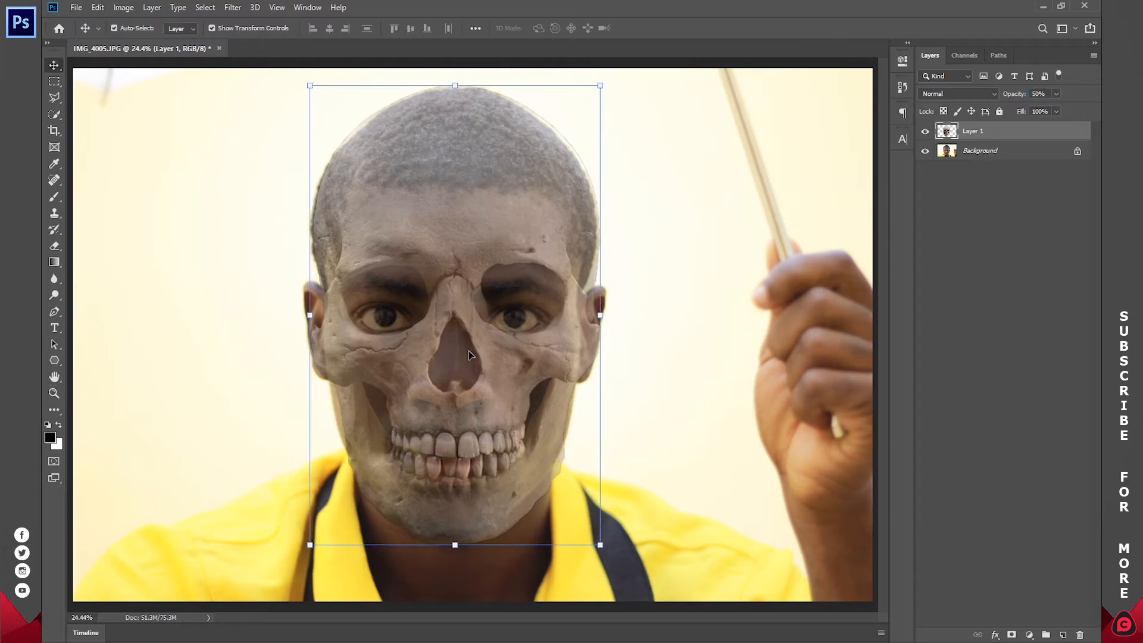
drag(468, 355, 465, 366)
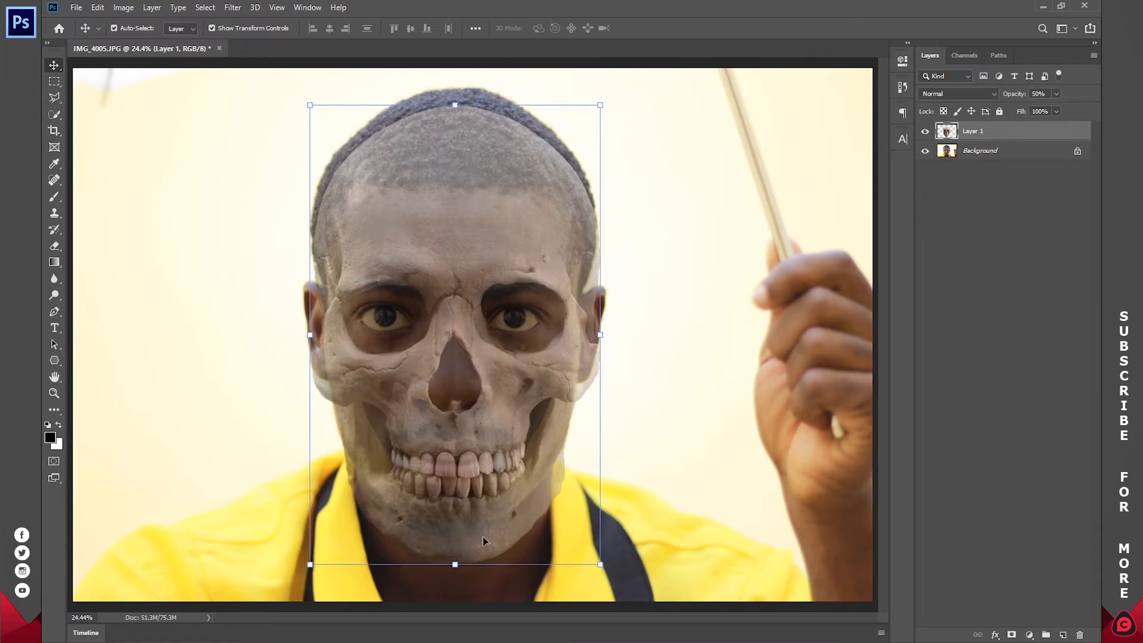
drag(455, 566, 457, 539)
drag(455, 105, 455, 88)
drag(455, 538, 456, 541)
drag(452, 86, 456, 124)
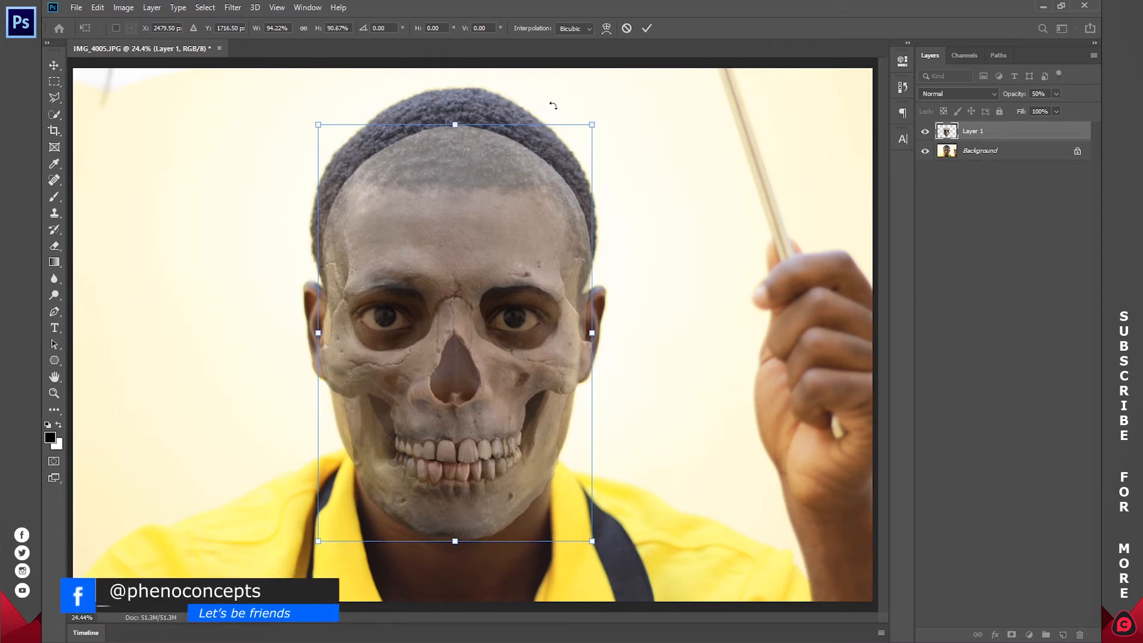
click(647, 28)
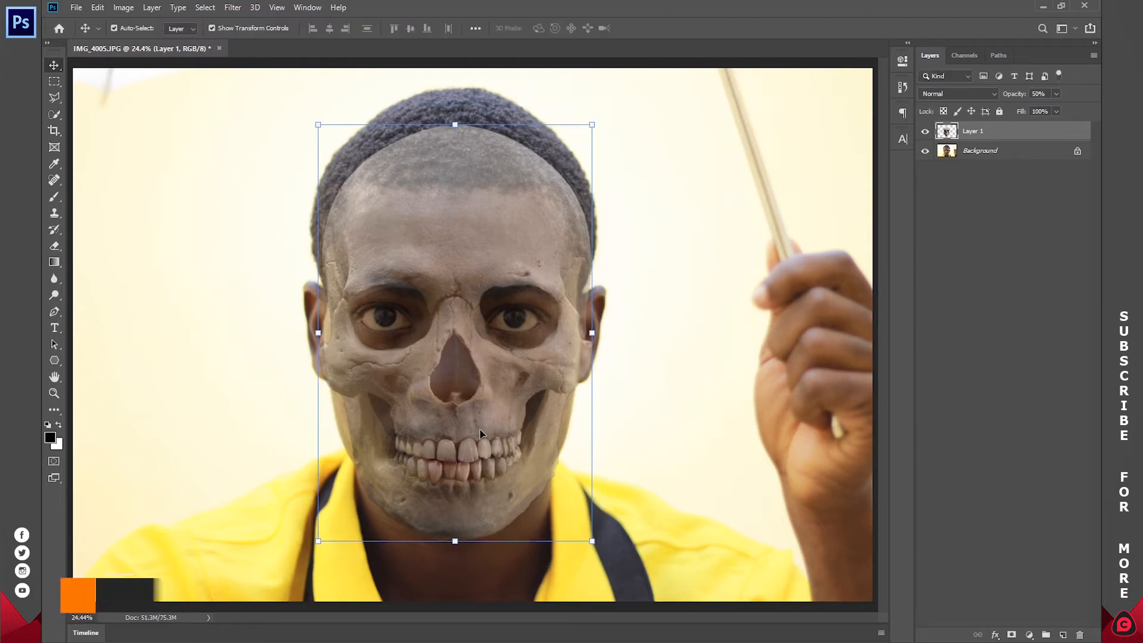
- Restore the skull layer's opacity to 100% and check its fit on the face
key(z)
key(Return)
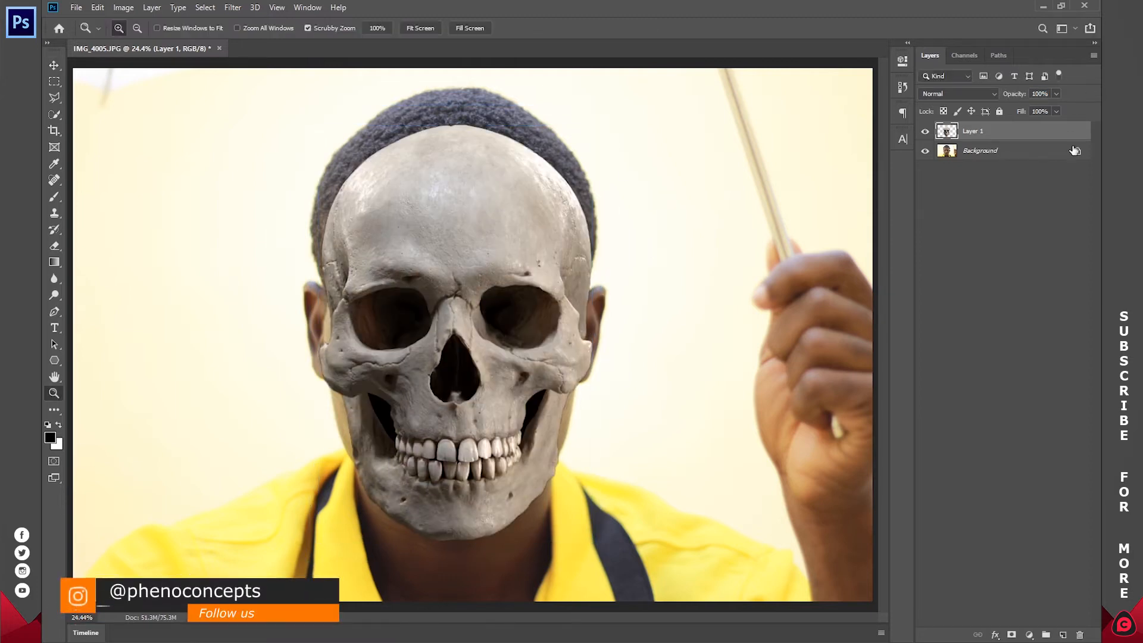
click(458, 505)
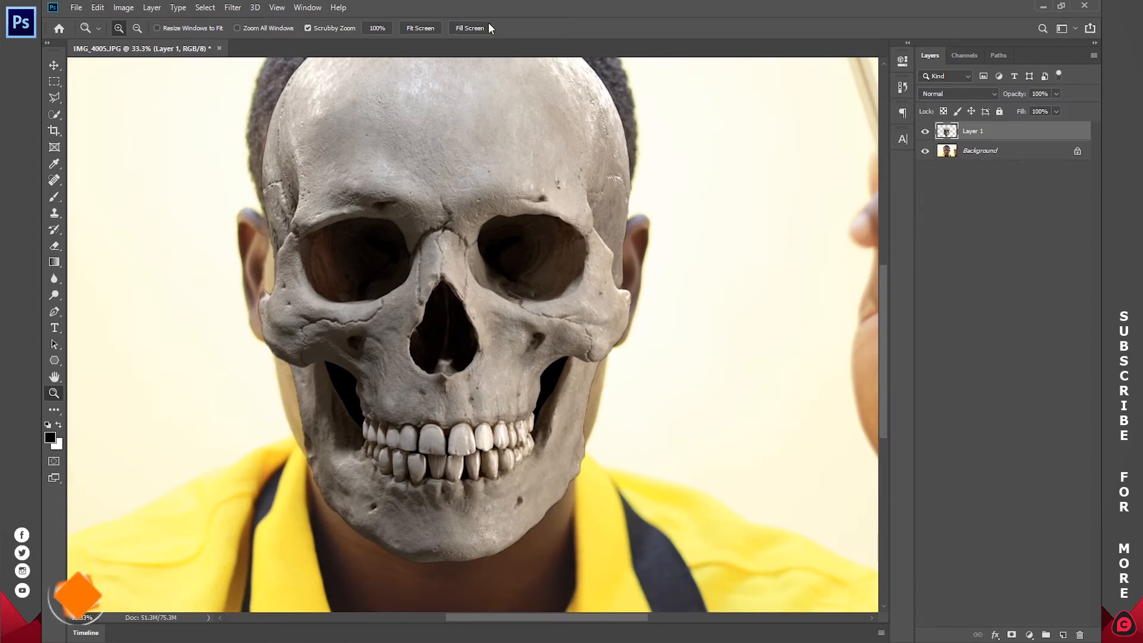
click(434, 28)
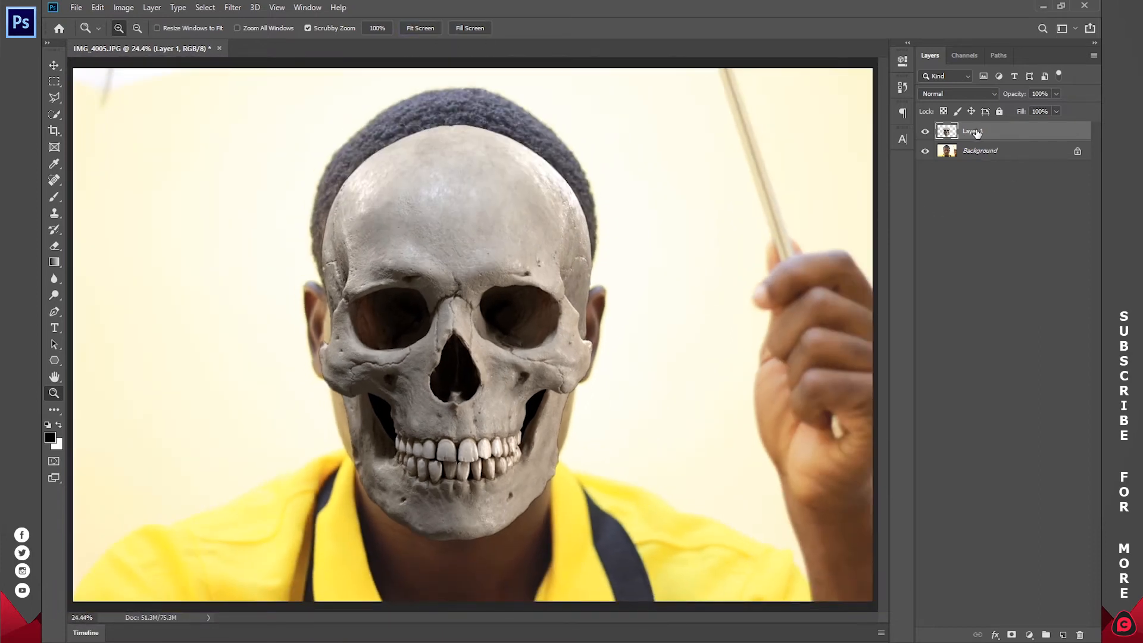
- Duplicate the skull layer, hide the original, and set the copy's blend mode to Multiply
key(ctrl+j)
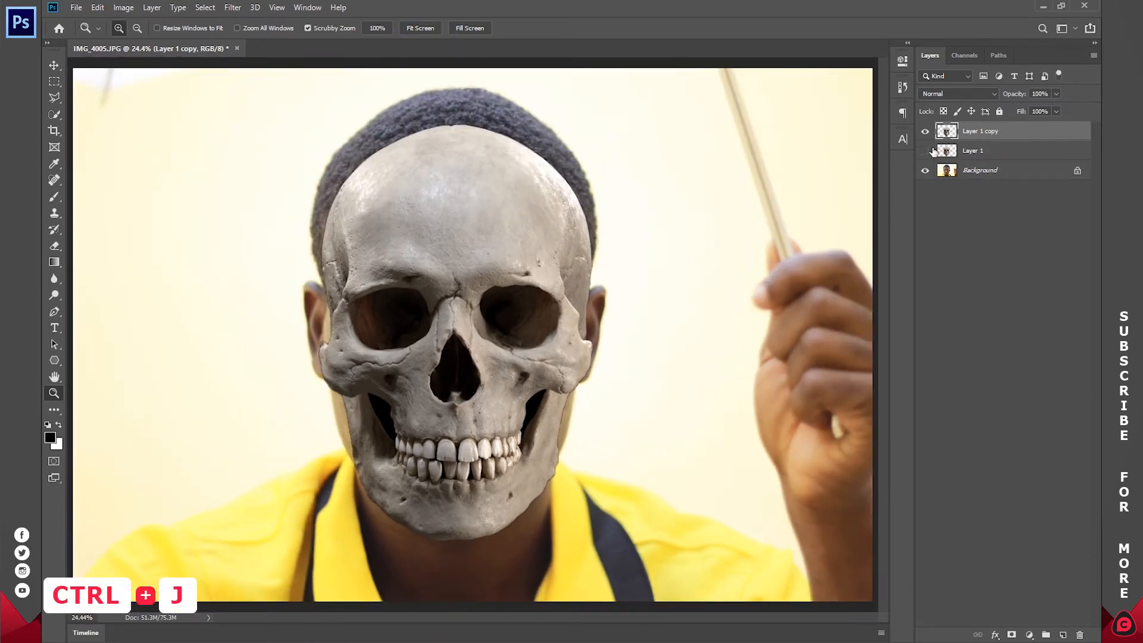
click(948, 94)
click(989, 96)
click(947, 94)
click(932, 142)
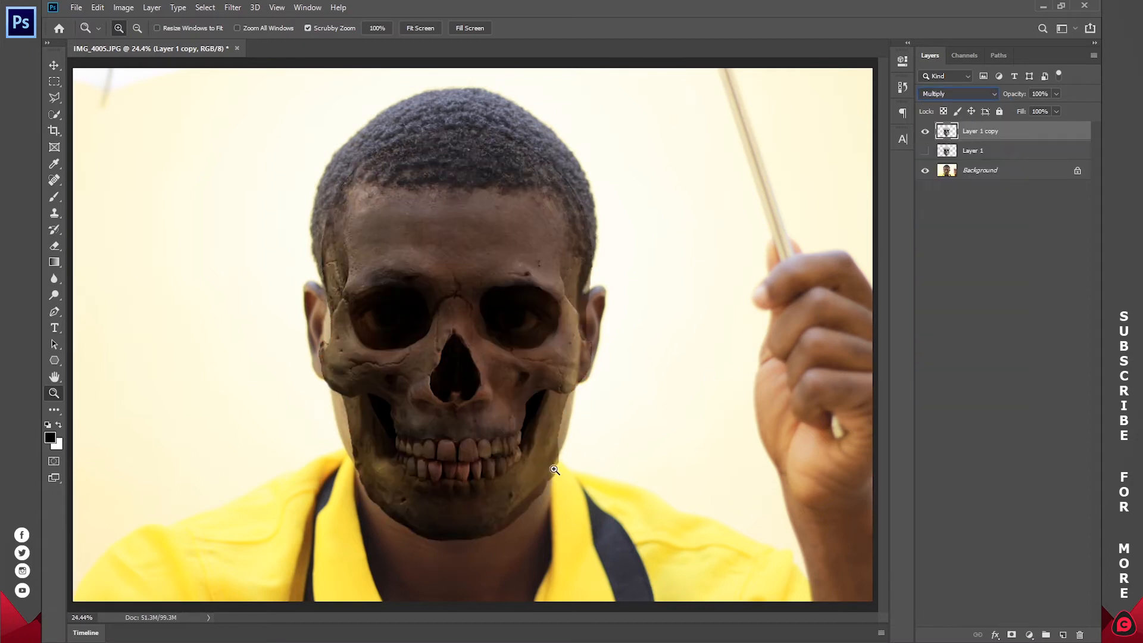
- Add a layer mask to the Multiply skull copy and prepare a black 338 px Soft Round brush with 0% hardness
click(457, 509)
drag(460, 484, 487, 417)
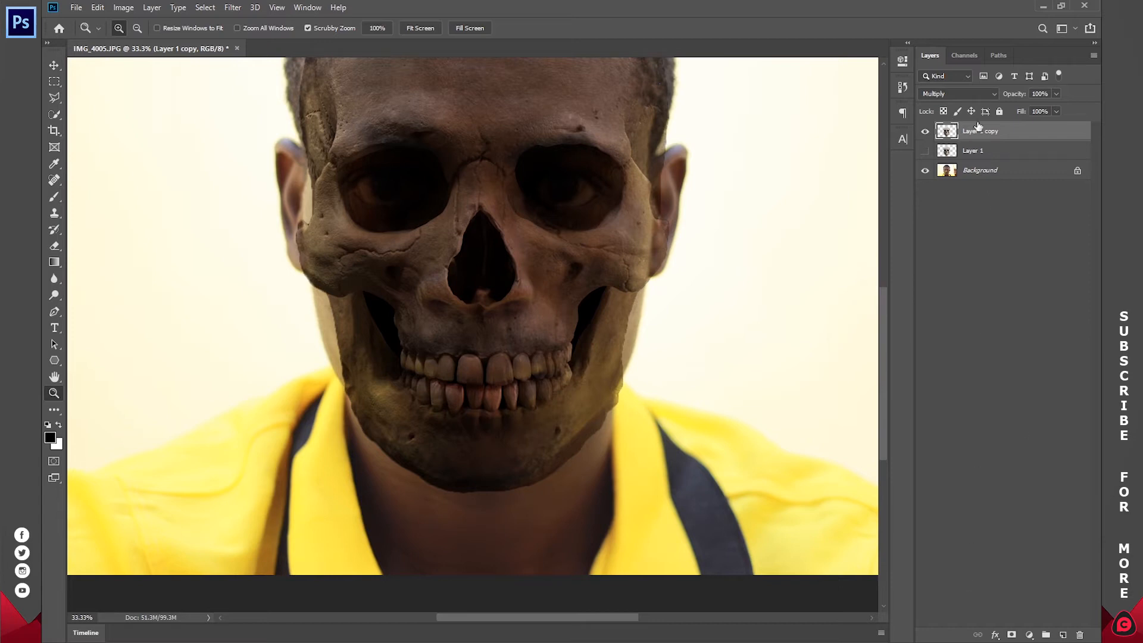
click(1011, 634)
key(b)
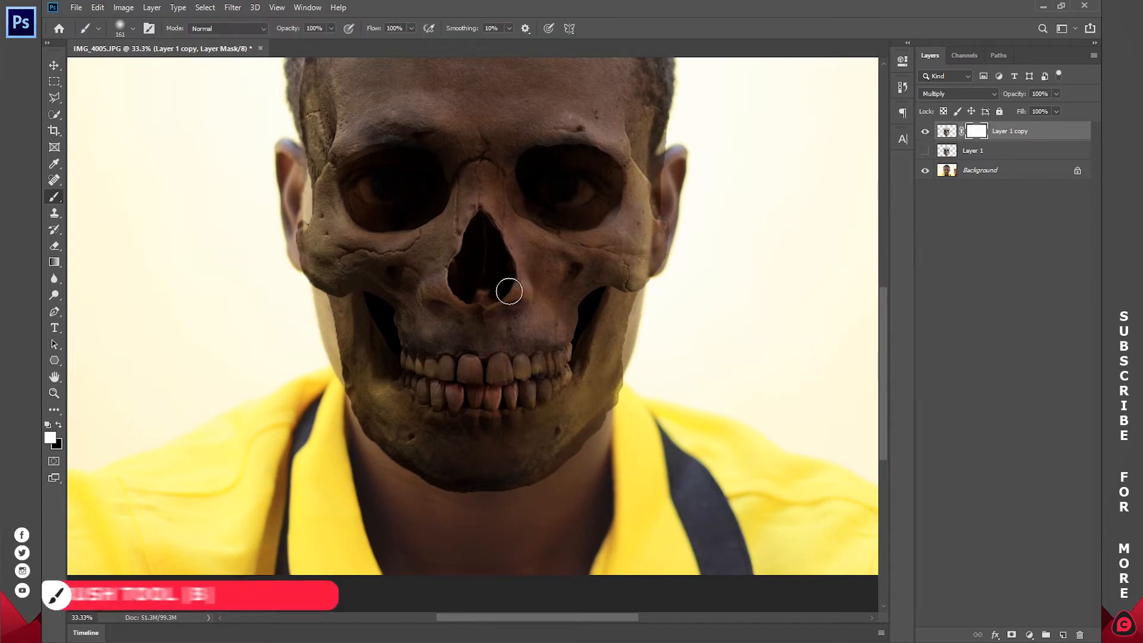
right_click(536, 308)
drag(669, 339, 671, 339)
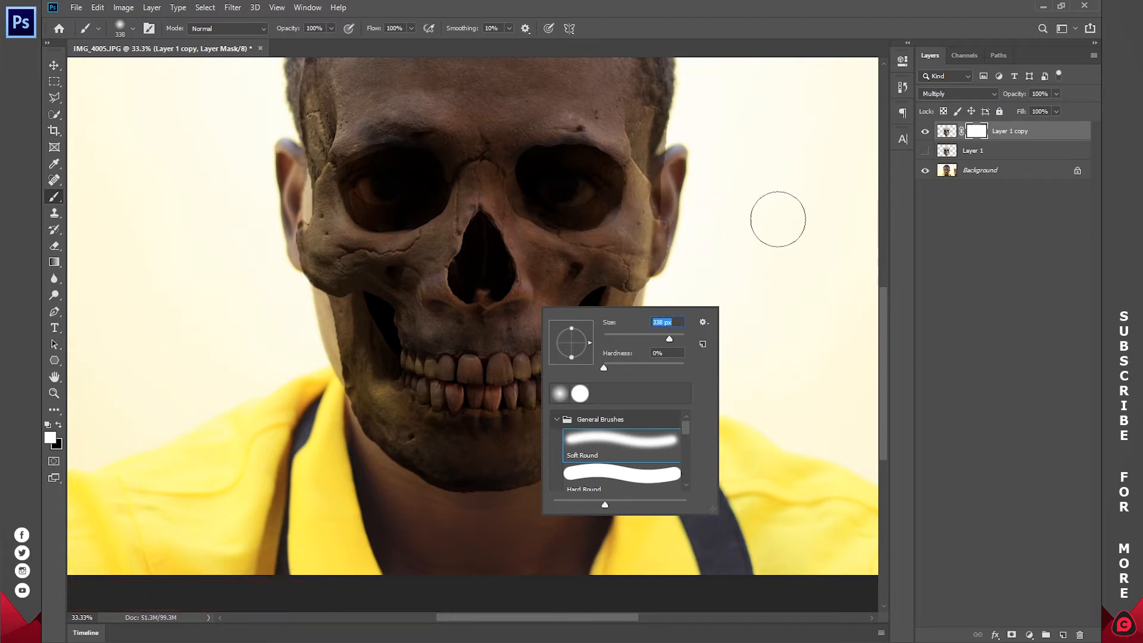
click(884, 324)
drag(704, 264, 609, 287)
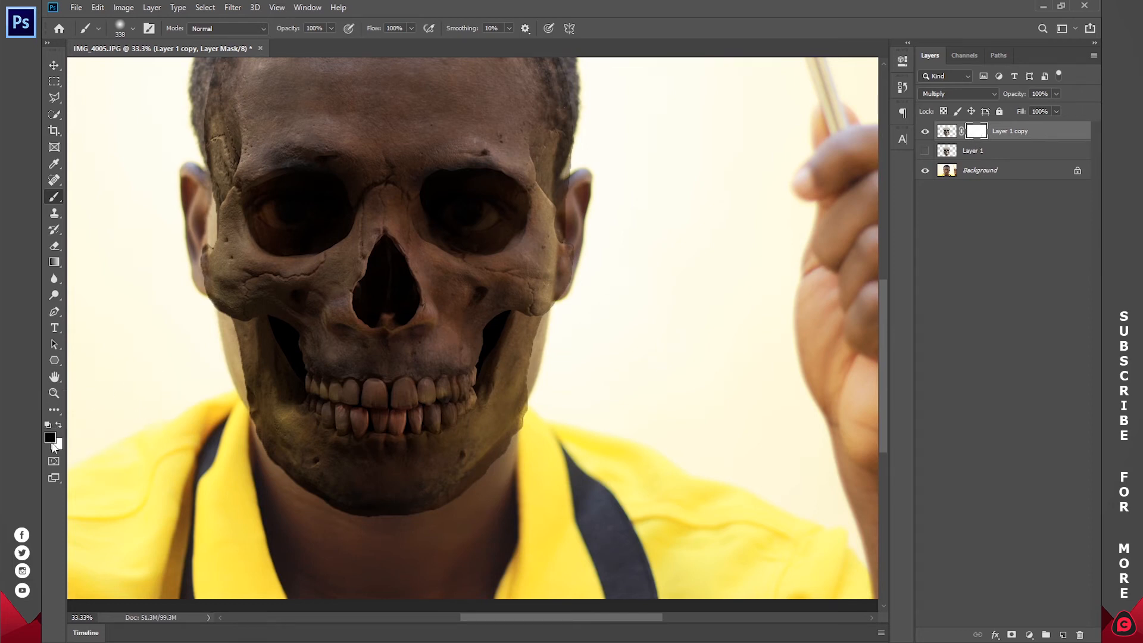
- Undo a trial mask stroke on the right cheek and mask out the skull's edge along the image's left cheek and jaw
mouse_move(540, 319)
mouse_down()
mouse_move(512, 422)
mouse_move(574, 264)
mouse_move(548, 341)
mouse_move(477, 451)
mouse_move(546, 256)
mouse_up()
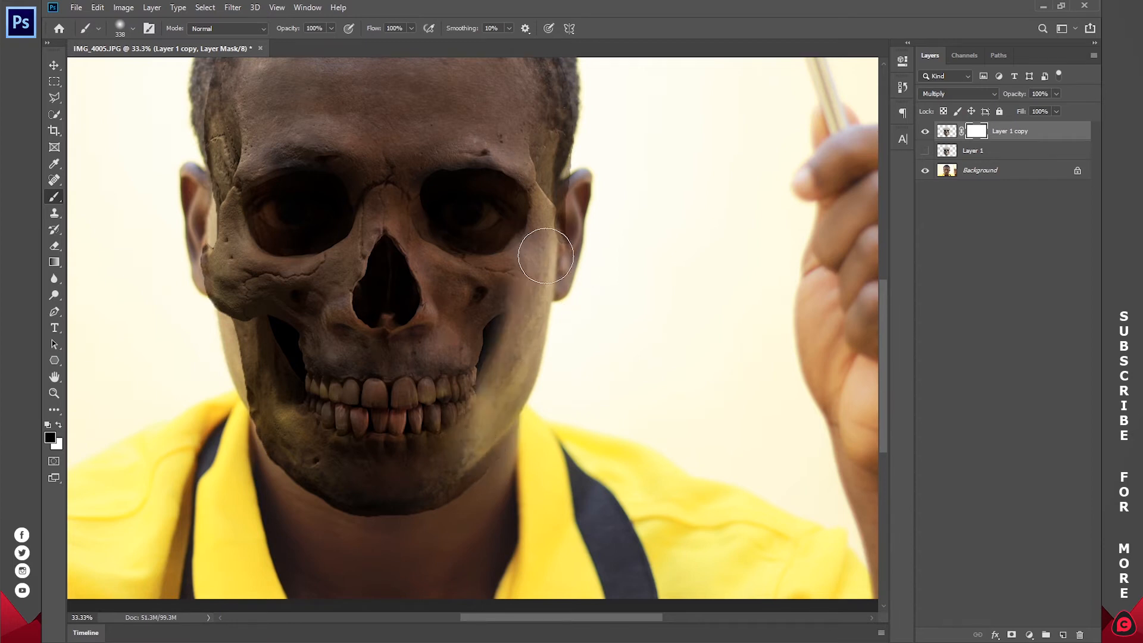
key(ctrl+z)
mouse_move(352, 268)
mouse_down()
mouse_move(595, 262)
mouse_move(556, 263)
mouse_up()
mouse_move(444, 128)
mouse_down()
mouse_move(427, 256)
mouse_move(440, 344)
mouse_move(434, 184)
mouse_move(458, 413)
mouse_move(470, 344)
mouse_move(561, 523)
mouse_move(512, 504)
mouse_move(600, 533)
mouse_up()
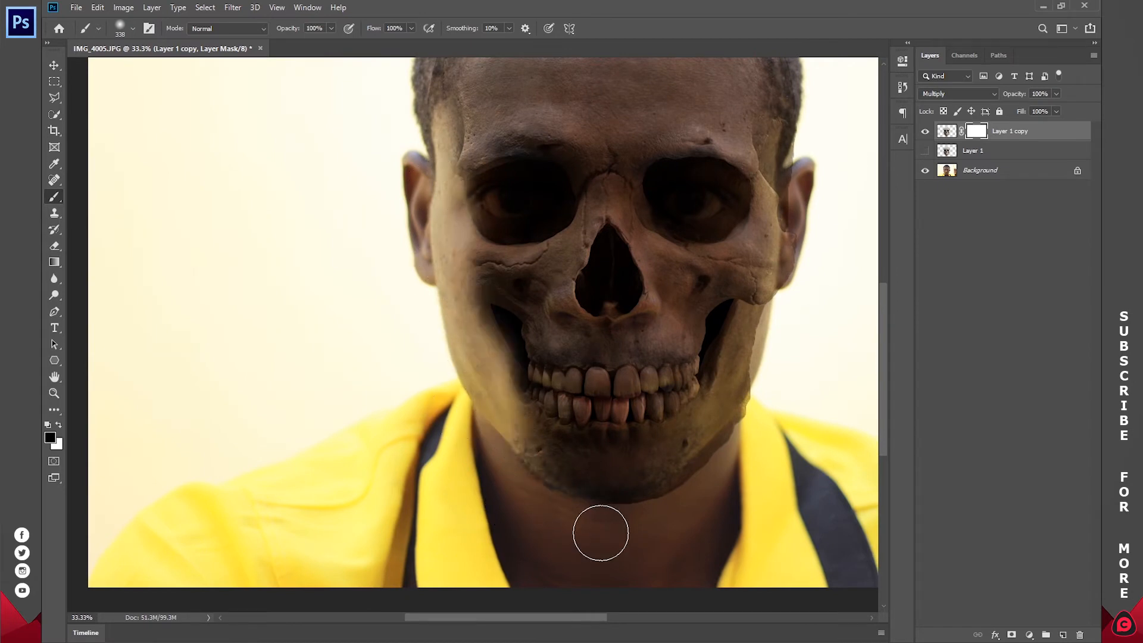
key(v)
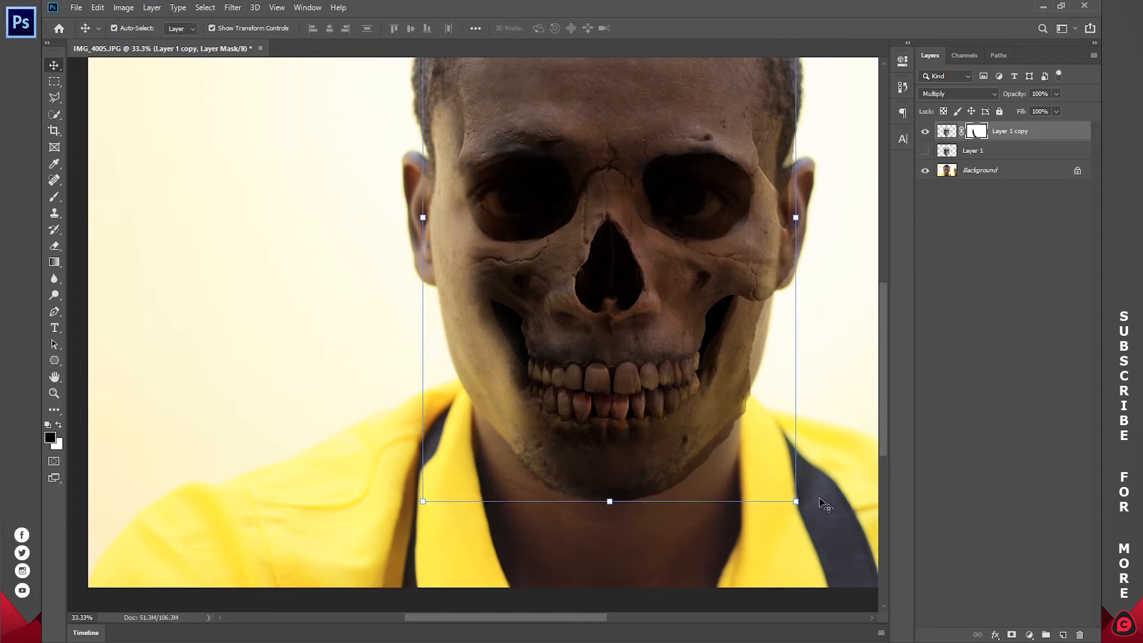
- Mask out the Multiply skull over the image's left half of the face, clearing the eye, cheek, mouth and chin
key(z)
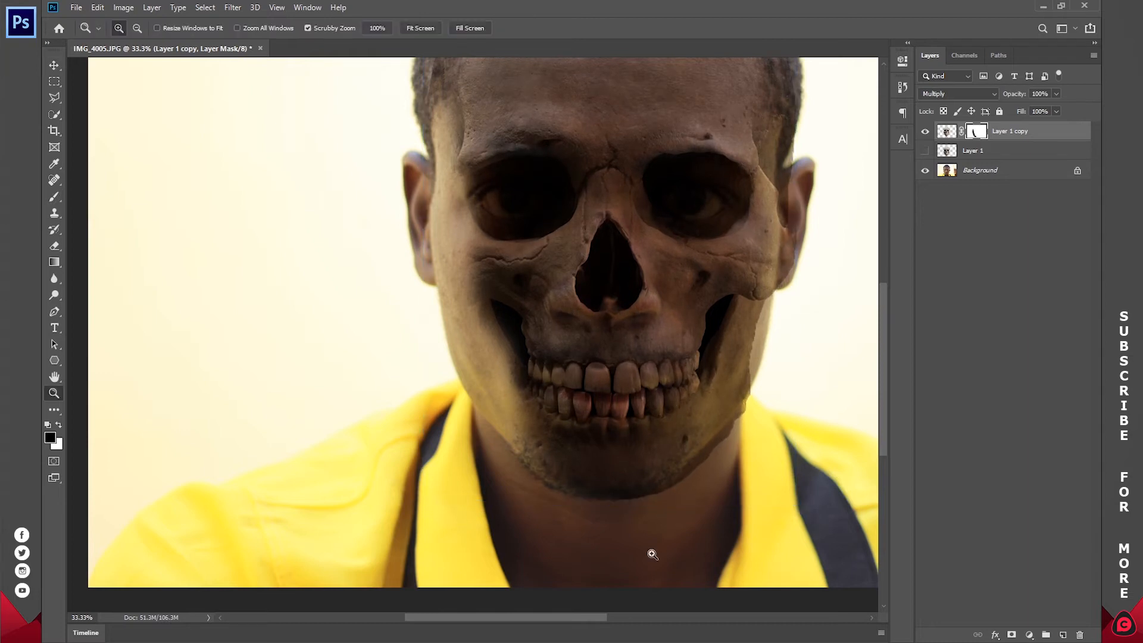
click(606, 522)
key(v)
key(Down)
key(z)
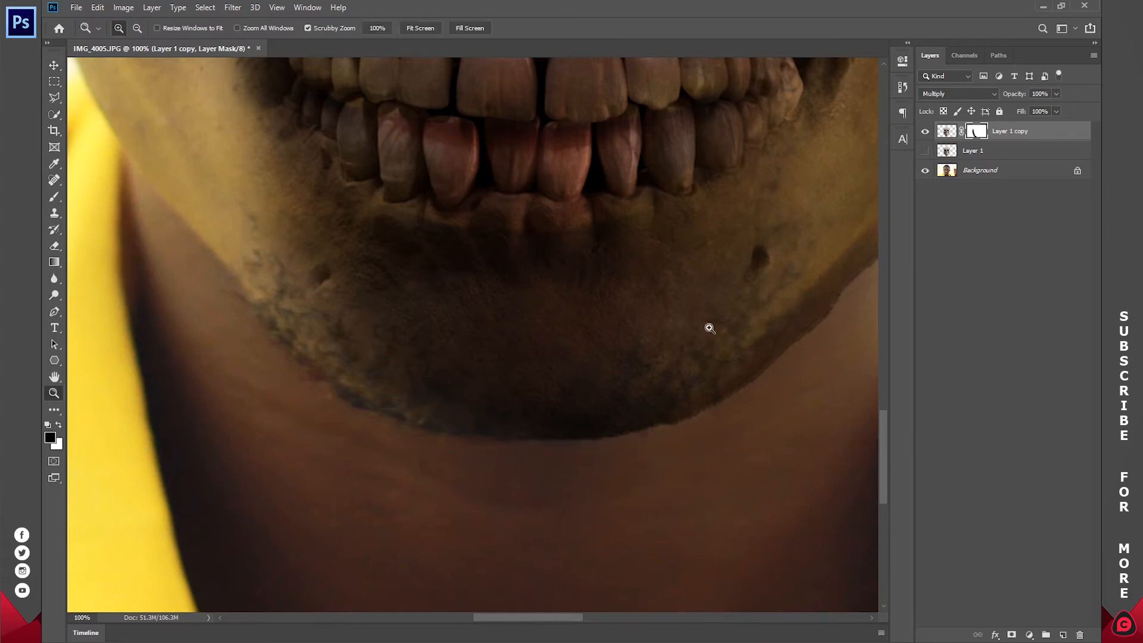
key(ctrl+0)
click(392, 422)
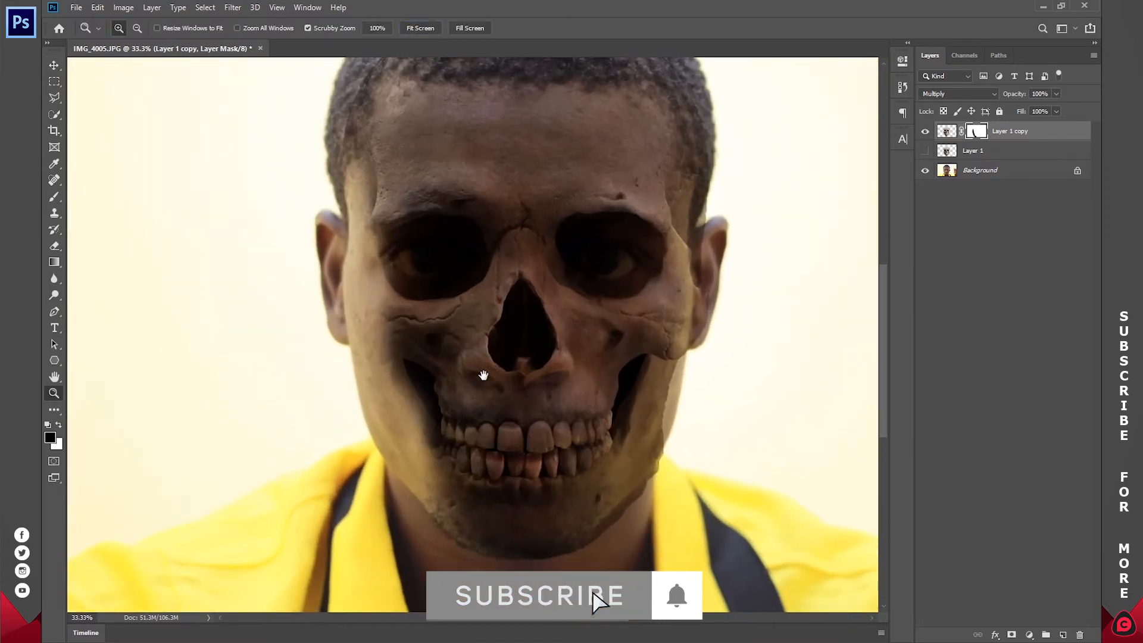
key(b)
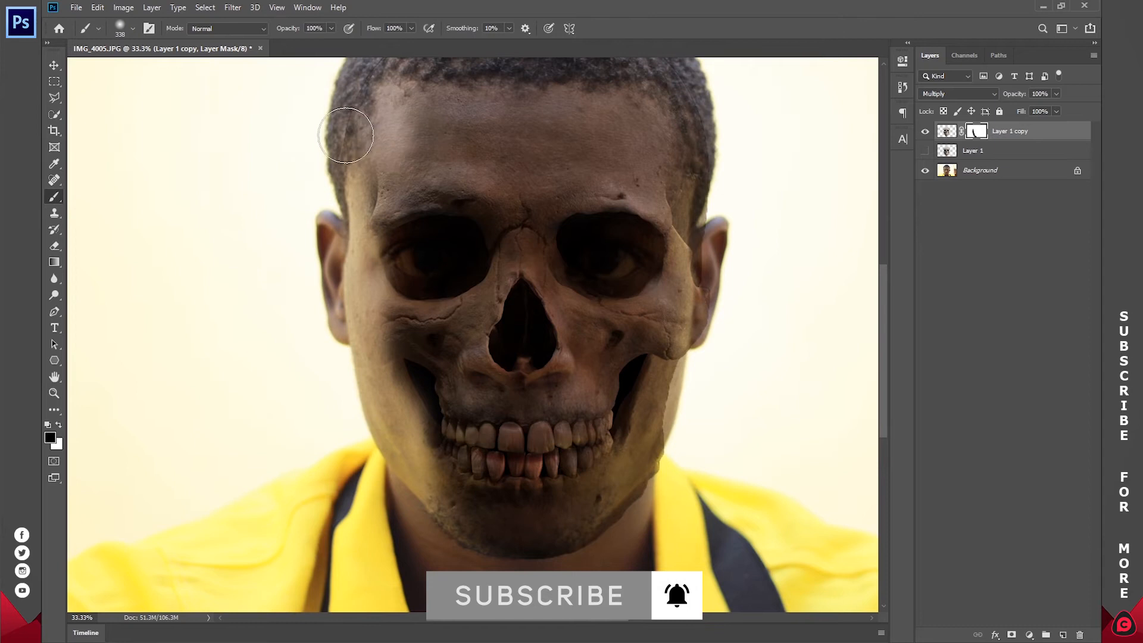
mouse_move(405, 280)
mouse_down()
mouse_move(391, 242)
mouse_move(454, 224)
mouse_move(462, 286)
mouse_move(411, 185)
mouse_move(398, 249)
mouse_move(449, 97)
mouse_move(468, 242)
mouse_move(436, 332)
mouse_move(456, 339)
mouse_move(485, 500)
mouse_move(492, 416)
mouse_up()
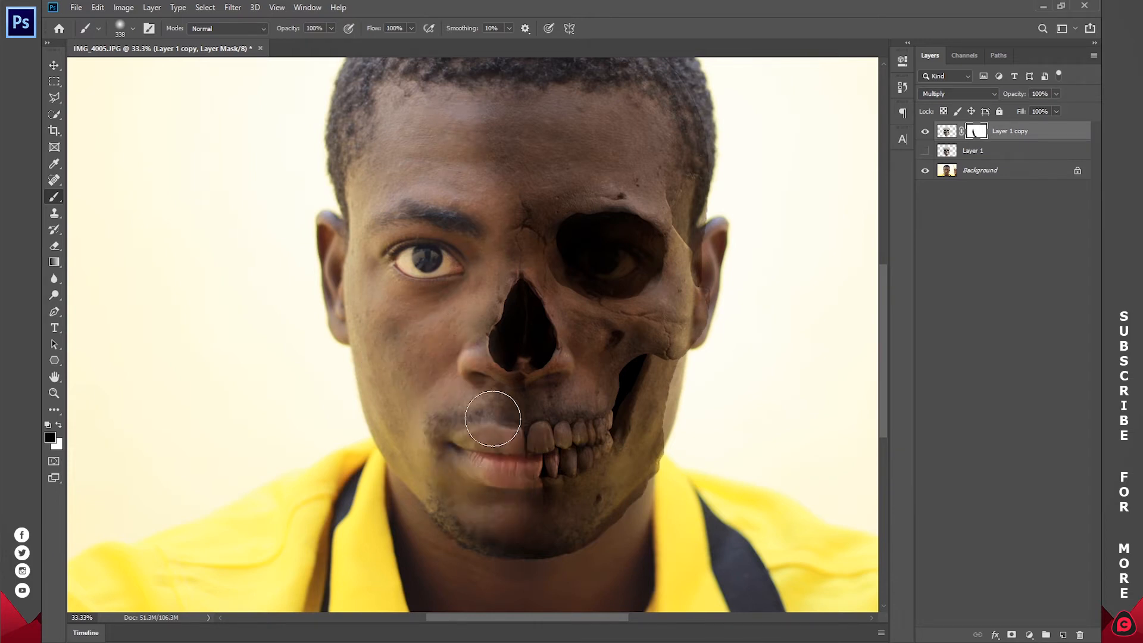
drag(435, 536, 504, 531)
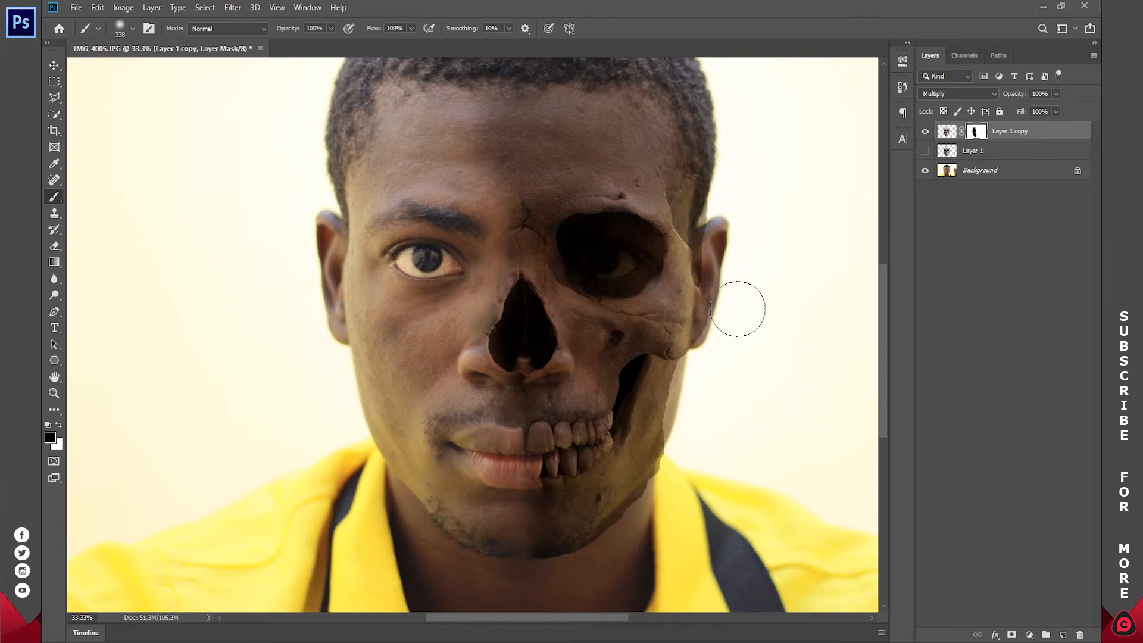
- Duplicate the hidden Background layer and mask out the ear and face edge beyond the skull on the copy
click(1003, 157)
click(1000, 172)
key(ctrl+j)
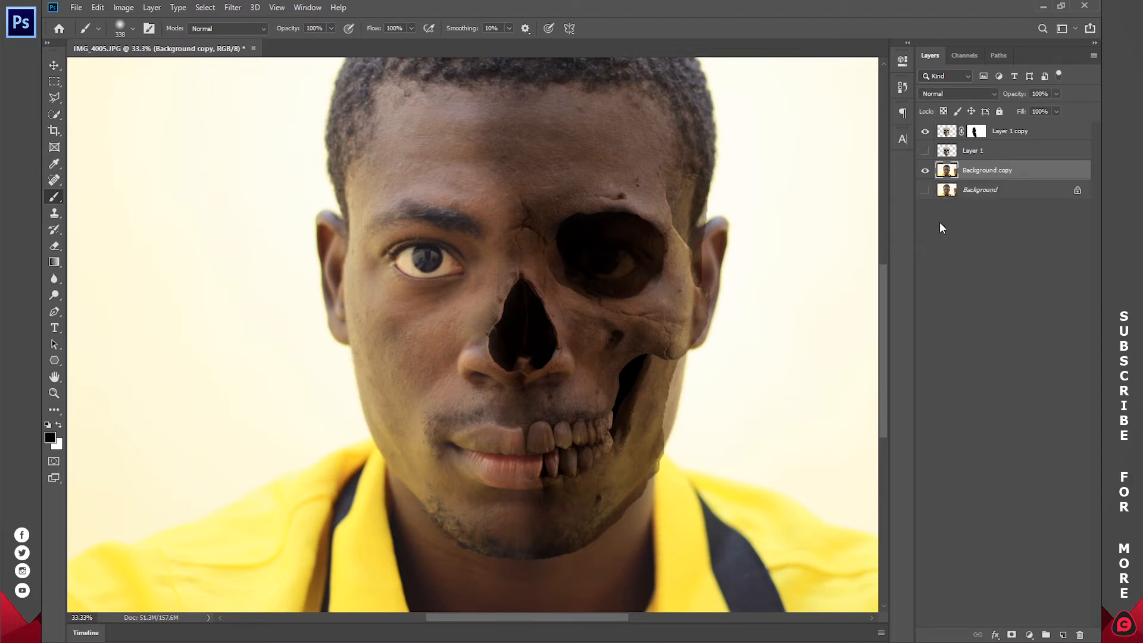
click(1013, 635)
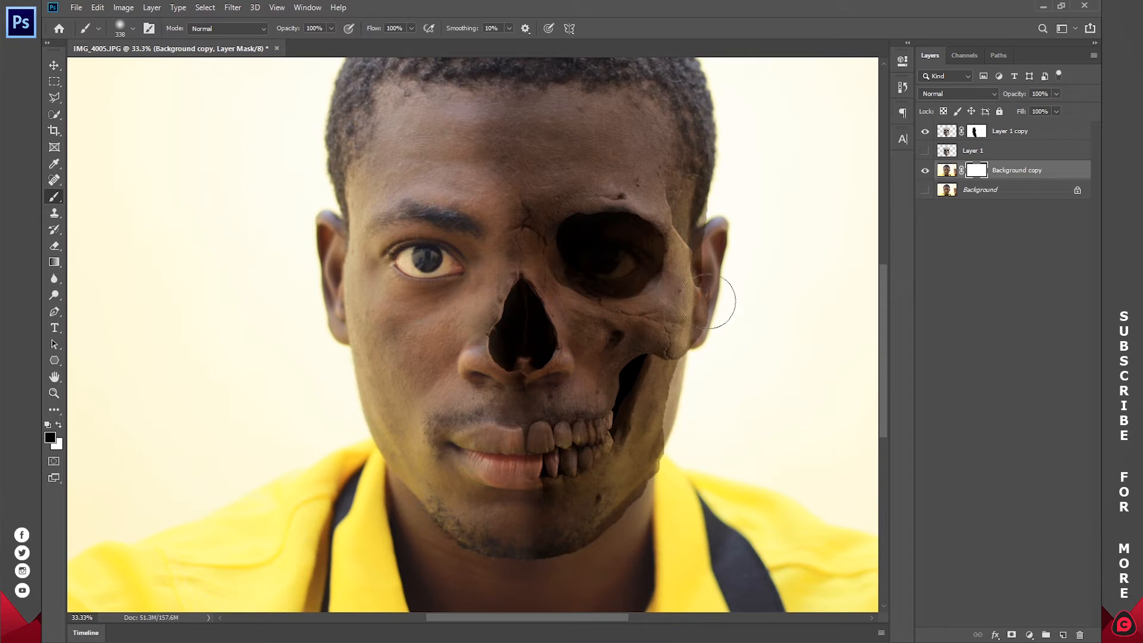
drag(735, 198, 715, 316)
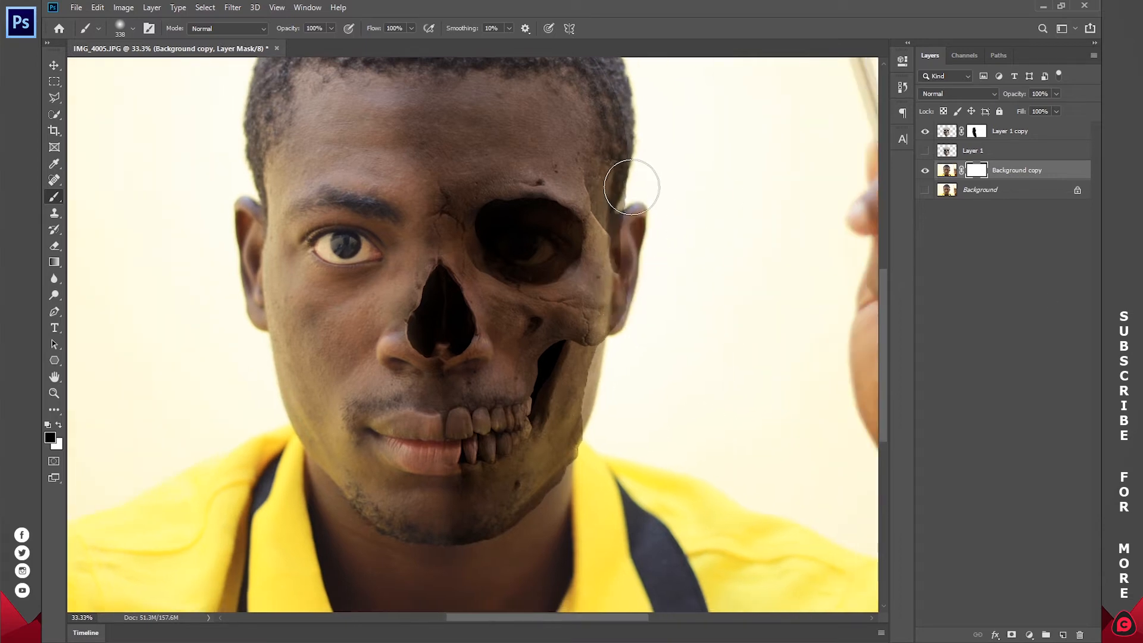
mouse_move(645, 185)
mouse_down()
mouse_move(636, 304)
mouse_move(592, 459)
mouse_move(646, 191)
mouse_move(642, 124)
mouse_move(656, 181)
mouse_move(685, 158)
mouse_up()
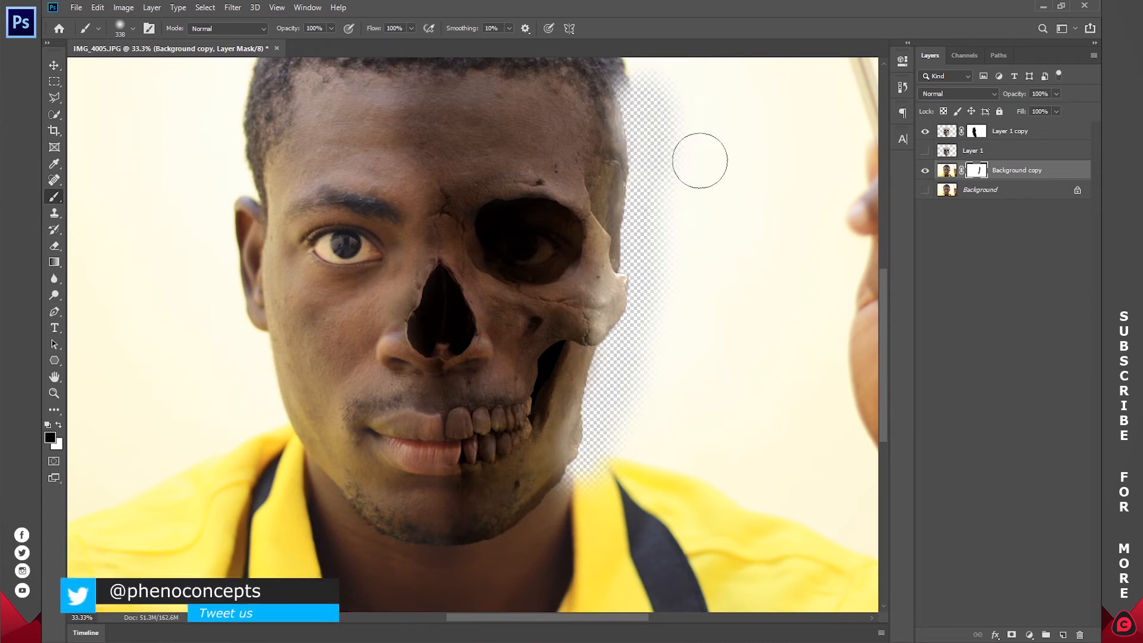
- Add a Solid Color fill layer above the original Background, using the off-white #fffef1 sampled from the backdrop
click(987, 194)
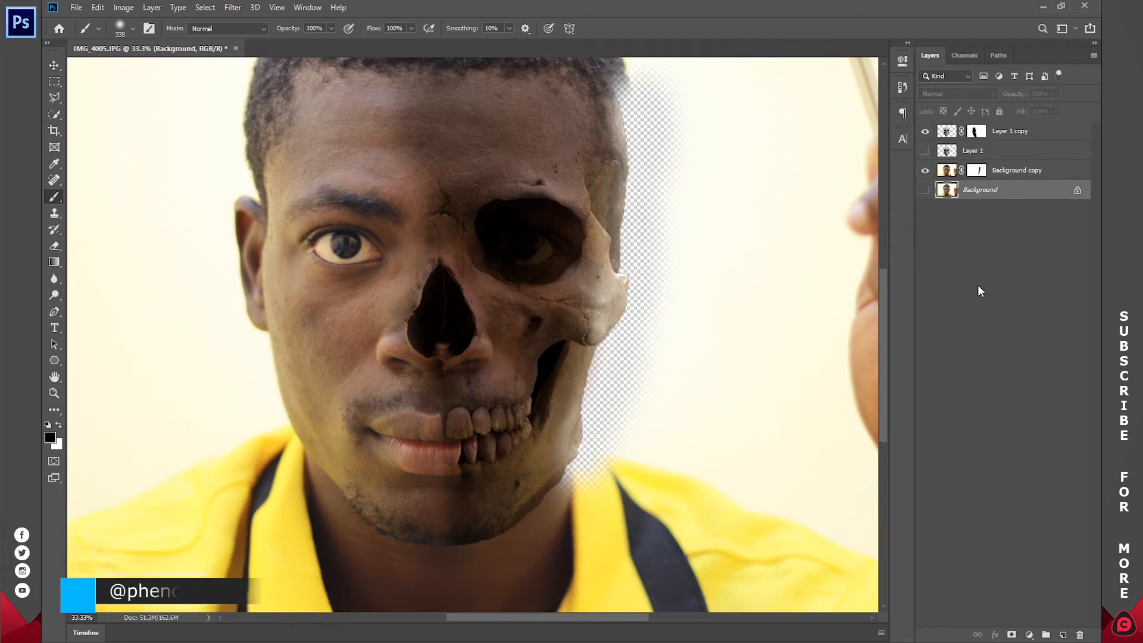
click(1030, 635)
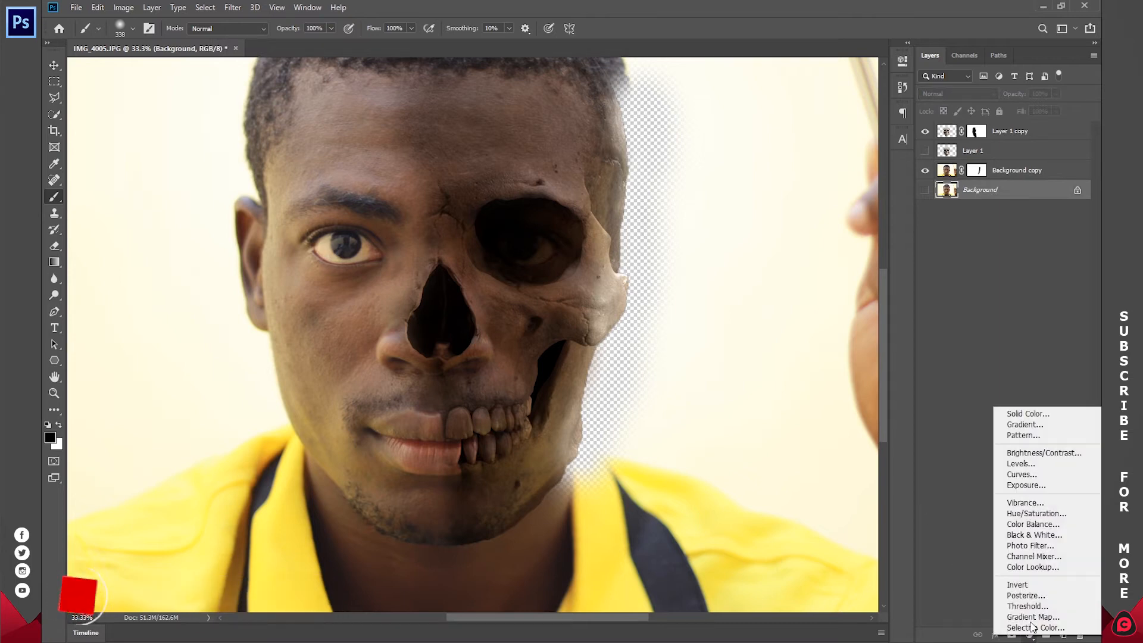
click(1033, 419)
click(769, 41)
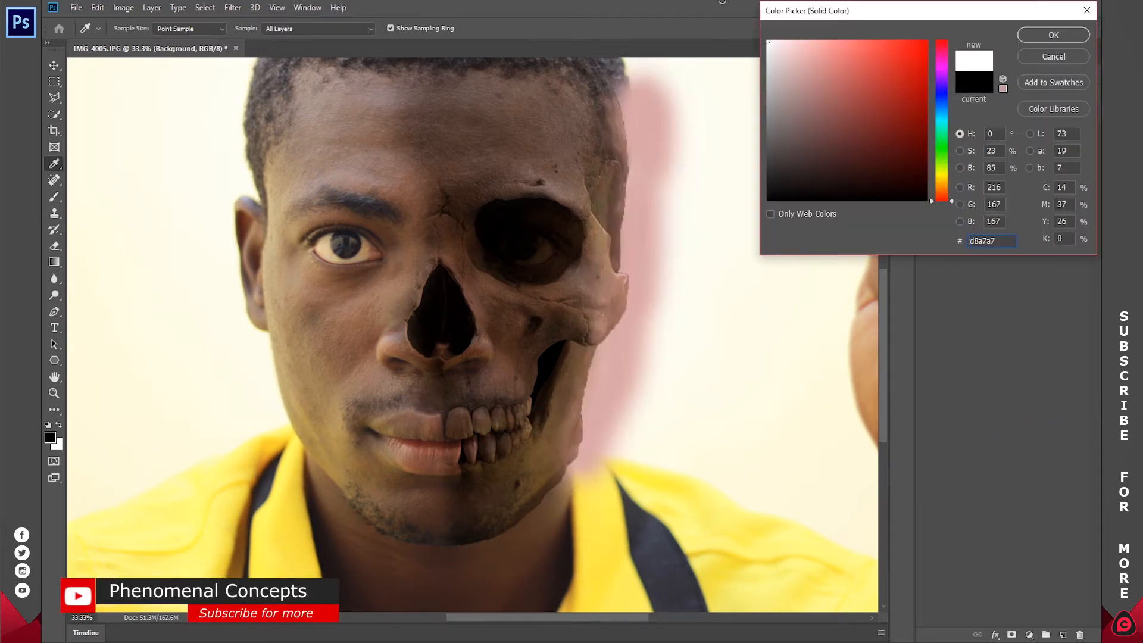
click(721, 105)
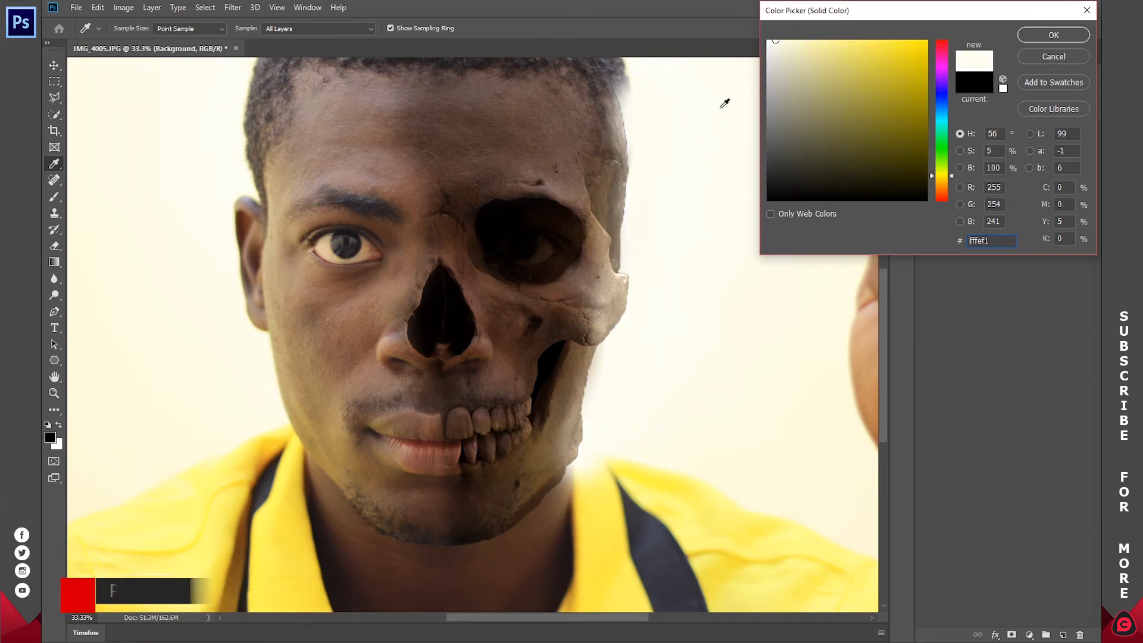
- Restore the yellow collar beside the skull's jaw by painting white on the Background copy's mask
drag(575, 424, 616, 374)
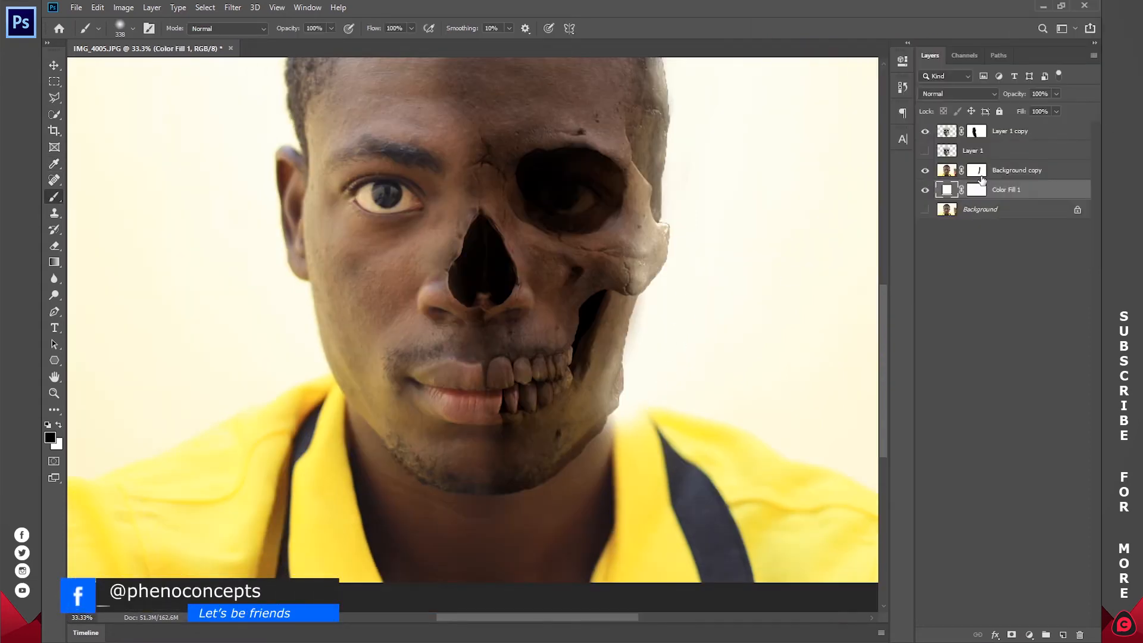
click(977, 170)
key(x)
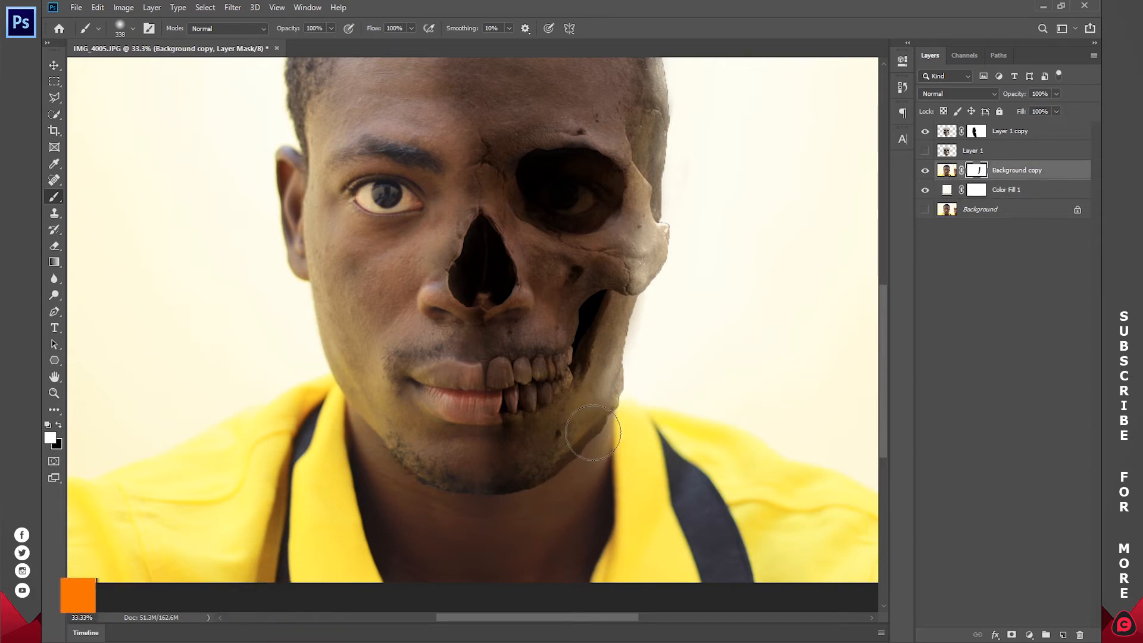
drag(699, 206, 695, 345)
- Try masking out the forehead and hair over the skull half on the Background copy with black
key(x)
mouse_move(671, 194)
mouse_down()
mouse_move(641, 109)
mouse_move(646, 208)
mouse_move(592, 97)
mouse_move(651, 217)
mouse_move(528, 184)
mouse_move(628, 242)
mouse_move(655, 171)
mouse_move(565, 178)
mouse_move(642, 340)
mouse_move(576, 370)
mouse_up()
key(ctrl+z)
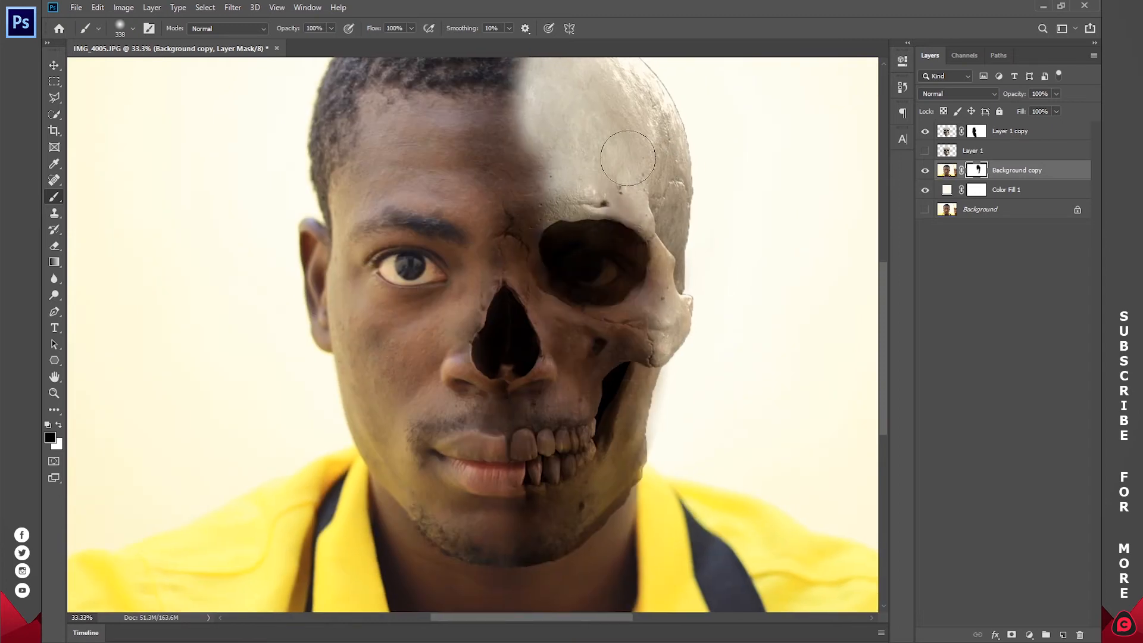
drag(643, 204, 608, 222)
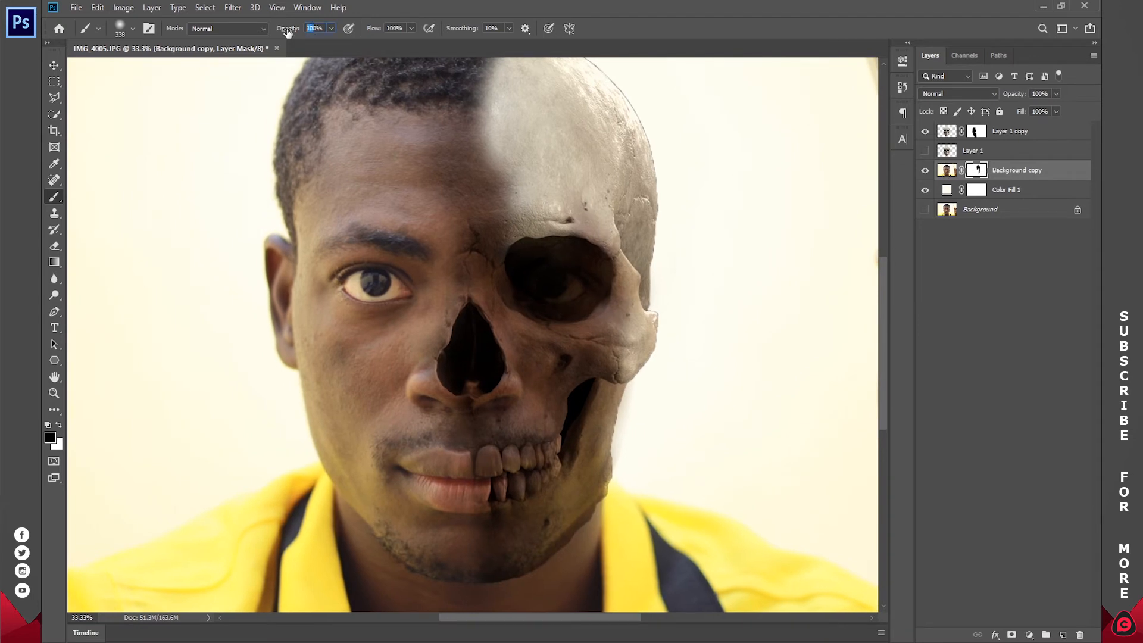
- Set the brush opacity to 20%, undo a trial stroke, and paint the forehead and hair back on the Background copy's mask
text(20)
mouse_move(554, 277)
mouse_down()
mouse_move(589, 269)
mouse_move(558, 318)
mouse_move(513, 268)
mouse_move(584, 270)
mouse_move(609, 391)
mouse_move(624, 319)
mouse_move(615, 420)
mouse_move(590, 349)
mouse_move(573, 408)
mouse_move(542, 333)
mouse_move(590, 387)
mouse_move(599, 486)
mouse_up()
key(ctrl+z)
drag(589, 186, 587, 275)
key(x)
mouse_move(490, 128)
mouse_down()
mouse_move(545, 100)
mouse_move(549, 140)
mouse_move(592, 159)
mouse_move(595, 201)
mouse_move(598, 152)
mouse_move(607, 321)
mouse_move(579, 169)
mouse_move(578, 285)
mouse_move(508, 320)
mouse_move(546, 316)
mouse_up()
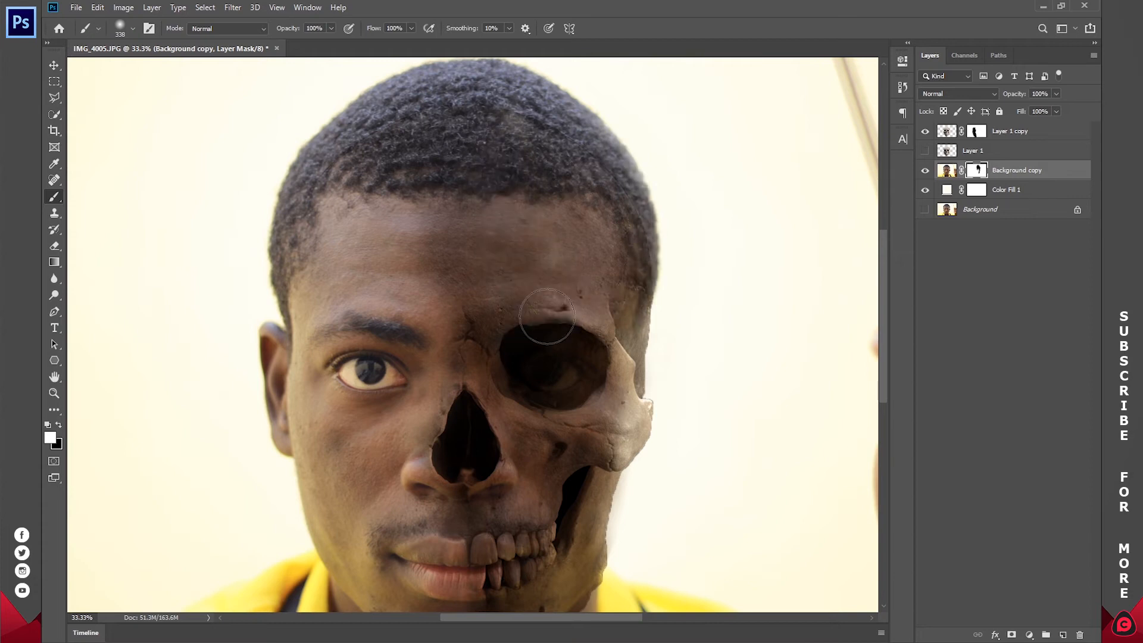
drag(618, 240, 609, 182)
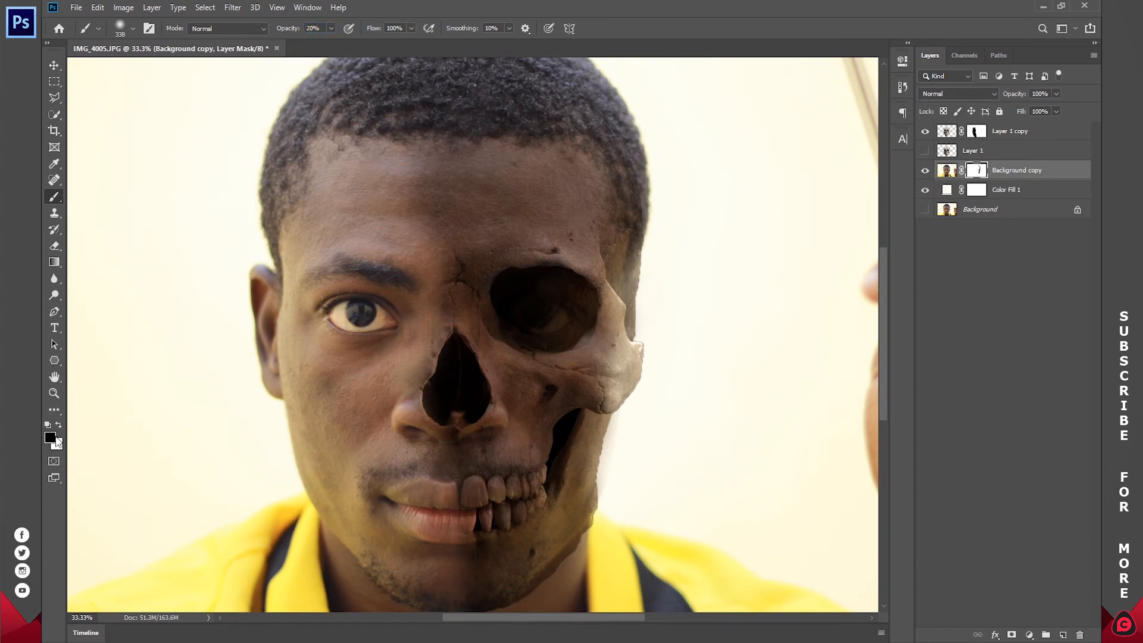
- Fade the skin over the skull's brow, eye socket, cheek, teeth and chin with 20% black strokes on the Background copy's mask
mouse_move(594, 233)
mouse_down()
mouse_move(614, 264)
mouse_move(605, 395)
mouse_move(594, 305)
mouse_move(612, 254)
mouse_move(611, 381)
mouse_move(593, 169)
mouse_move(590, 198)
mouse_up()
key(x)
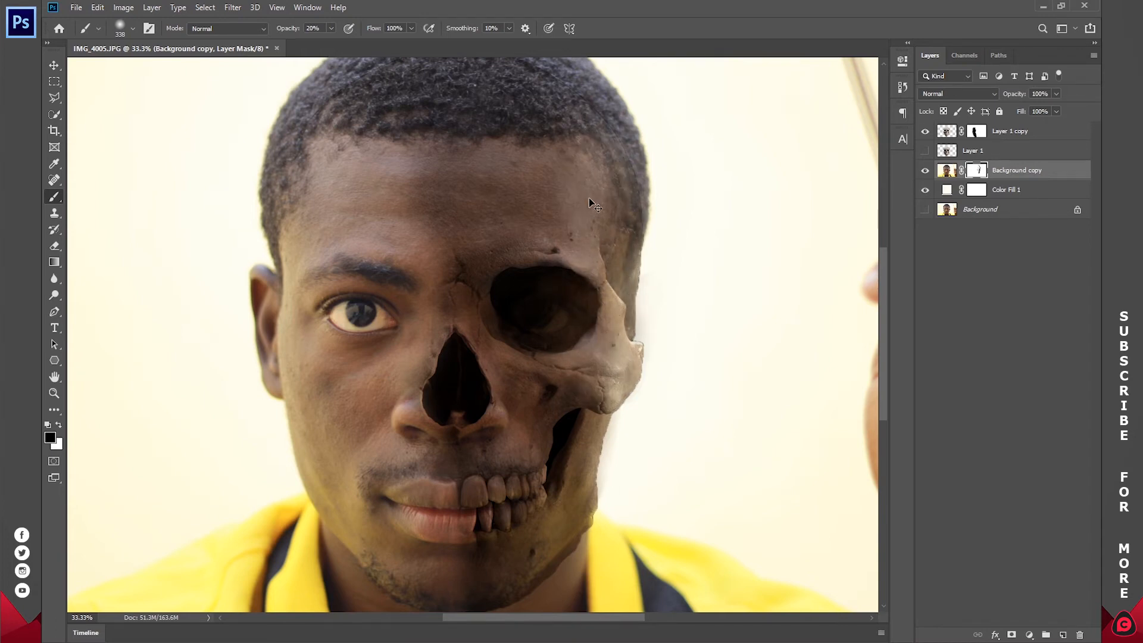
key(ctrl+z)
mouse_move(561, 150)
mouse_down()
mouse_move(574, 180)
mouse_move(560, 177)
mouse_up()
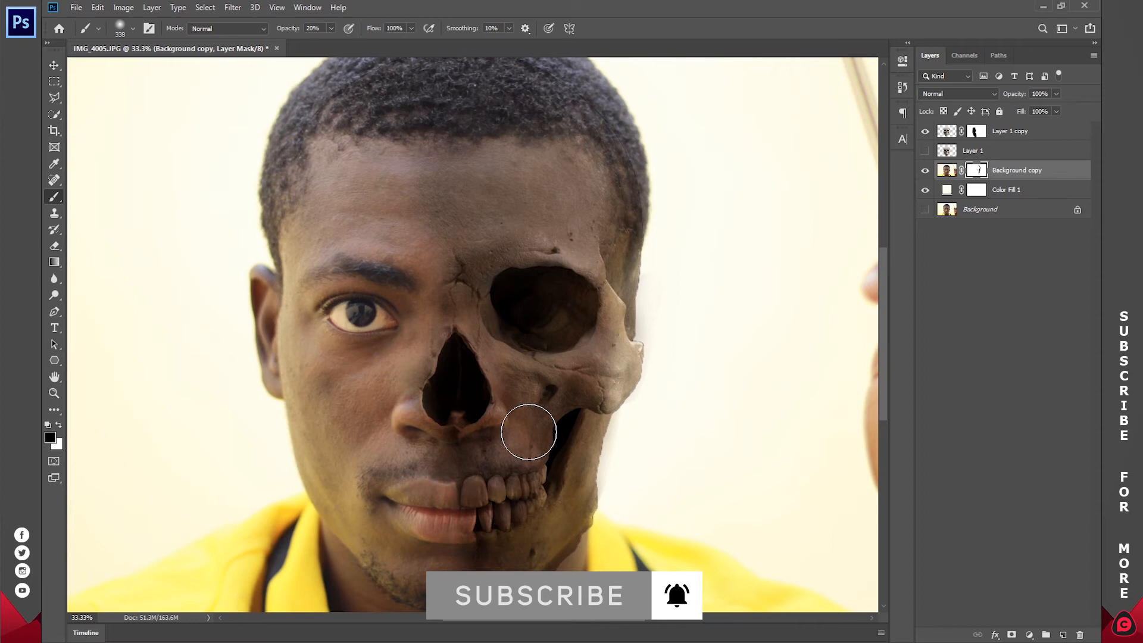
drag(545, 403, 577, 278)
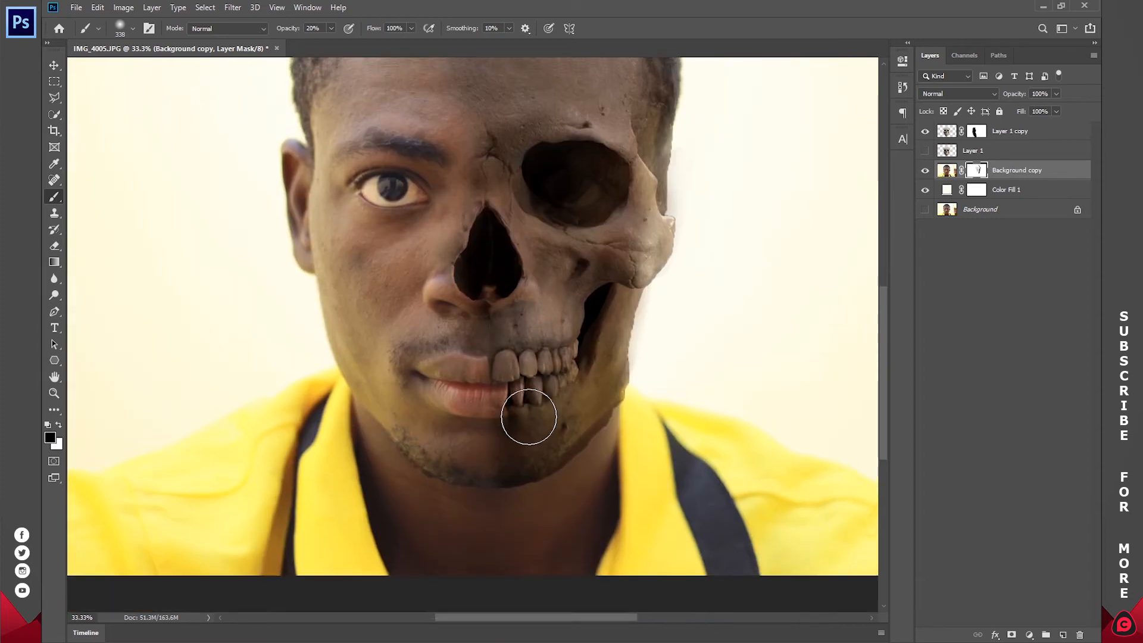
drag(528, 417, 526, 433)
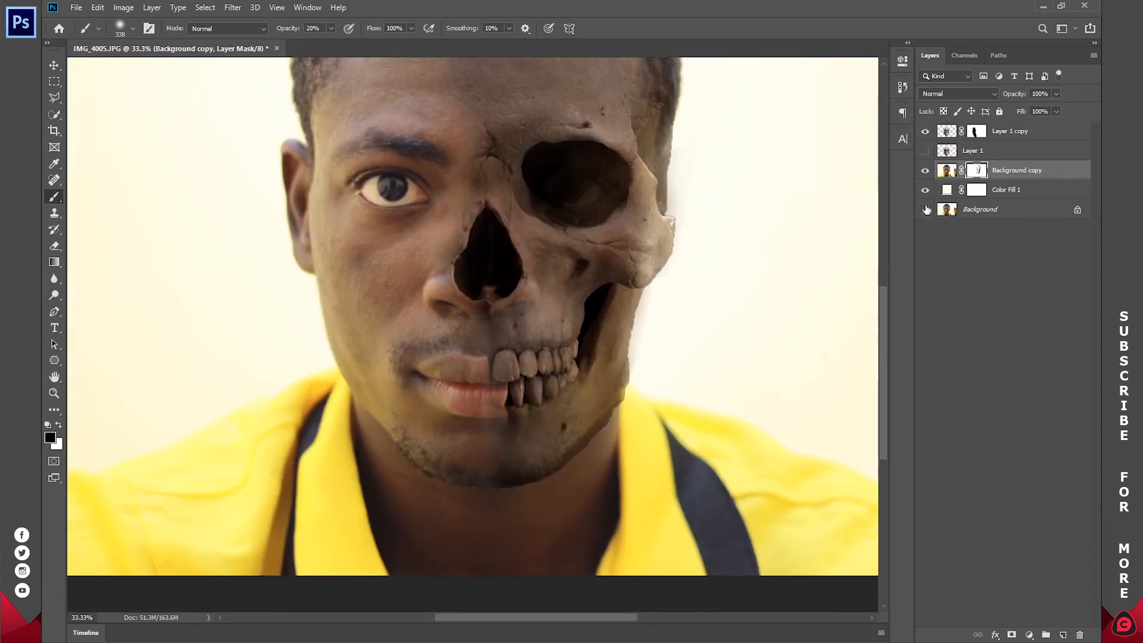
- Show and unlock the original Background layer, try it above the color fill, and return it to the bottom
click(1000, 210)
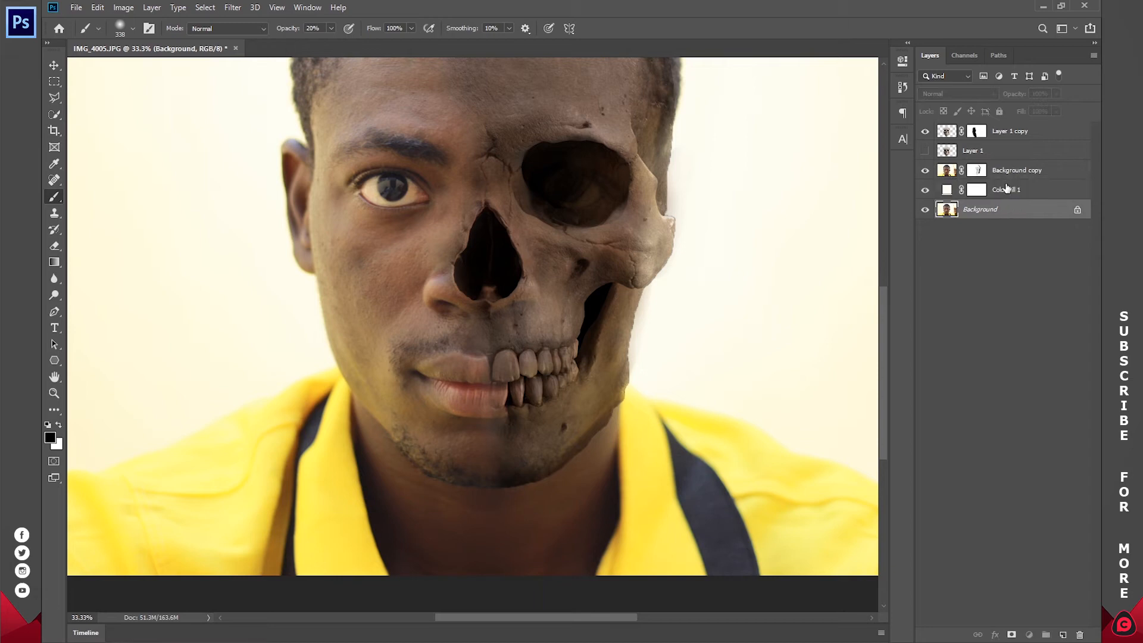
click(1077, 210)
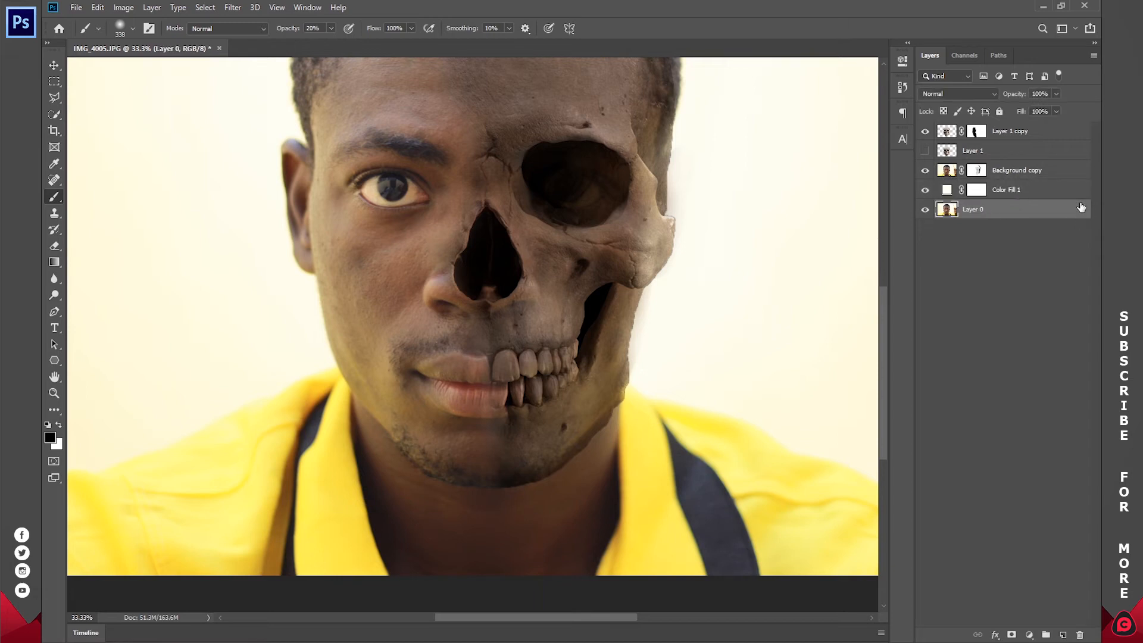
drag(1025, 216, 1017, 188)
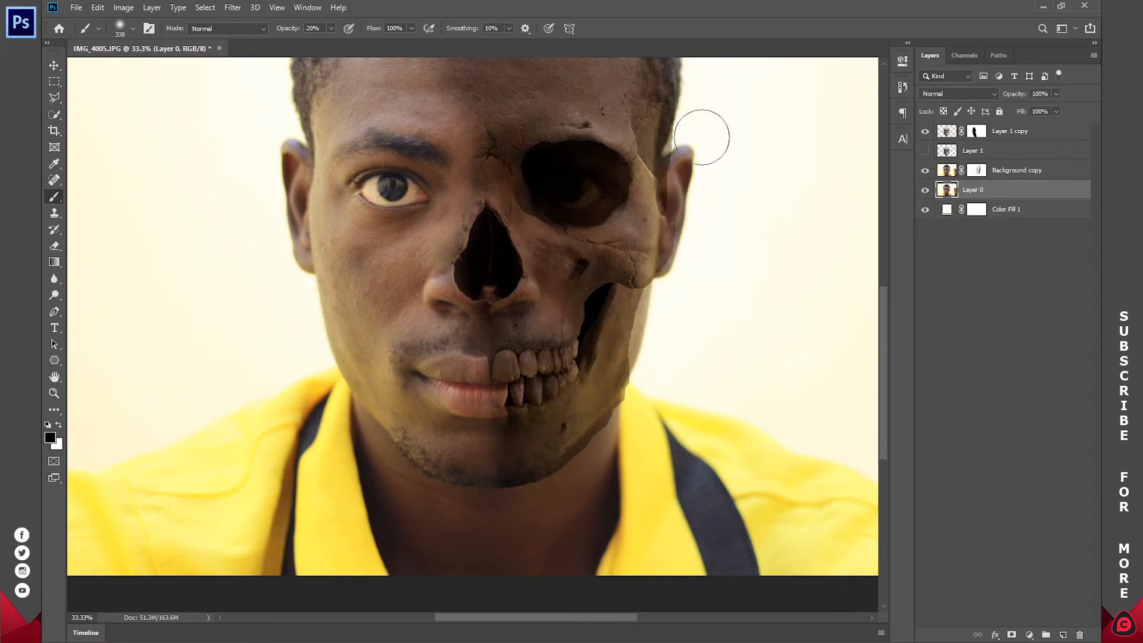
key(ctrl+bracketleft)
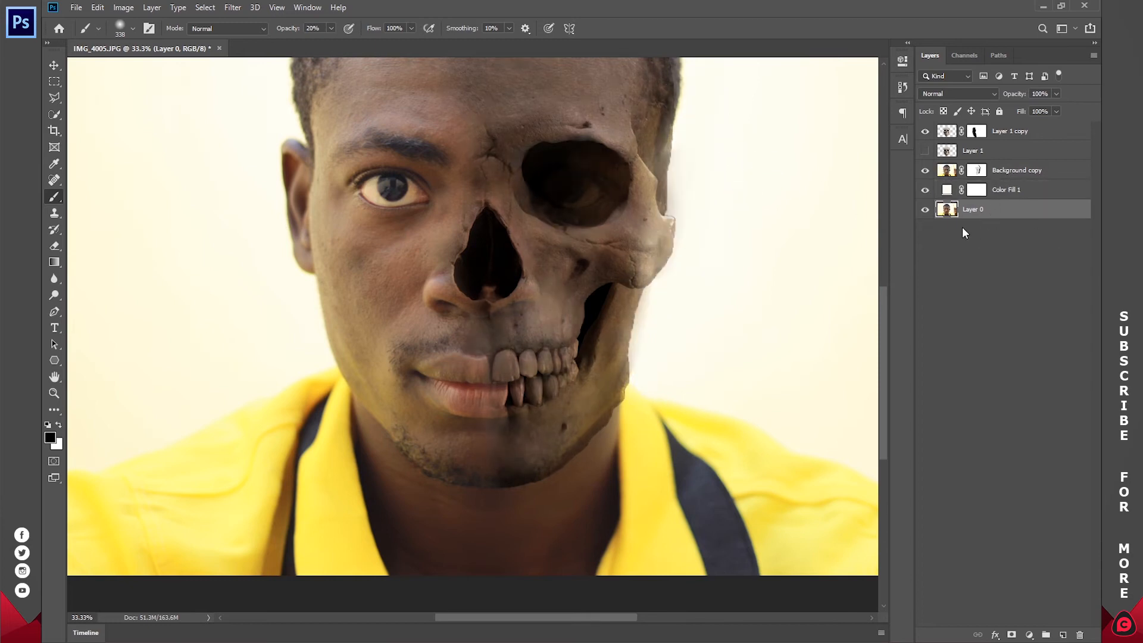
- Select the Background copy's layer mask for painting with the Brush at 100% opacity
key(z)
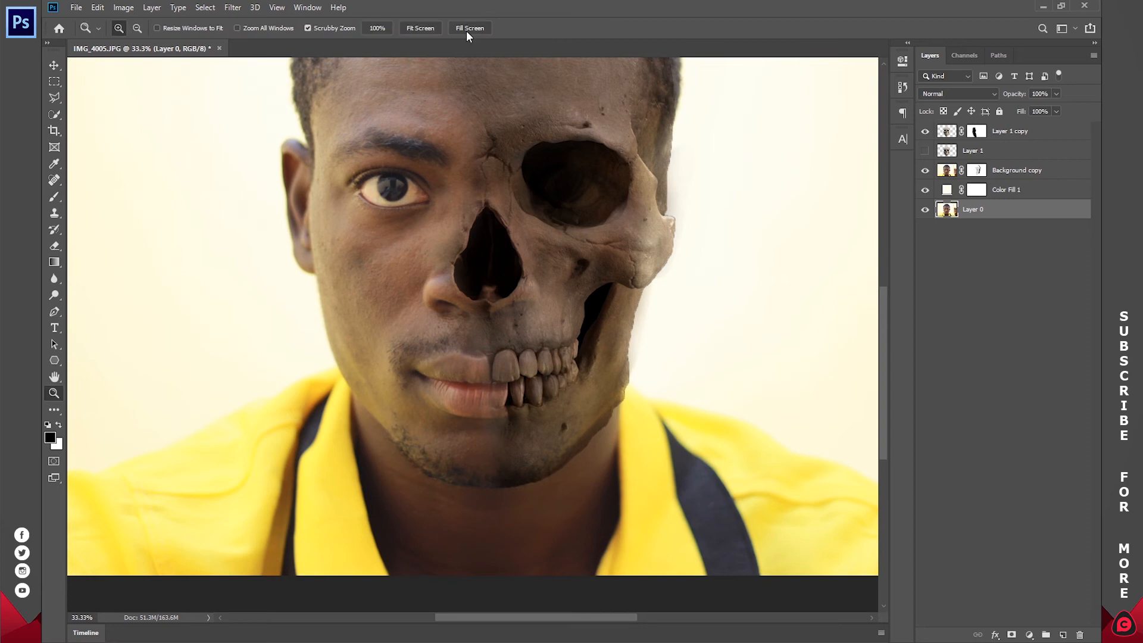
click(435, 31)
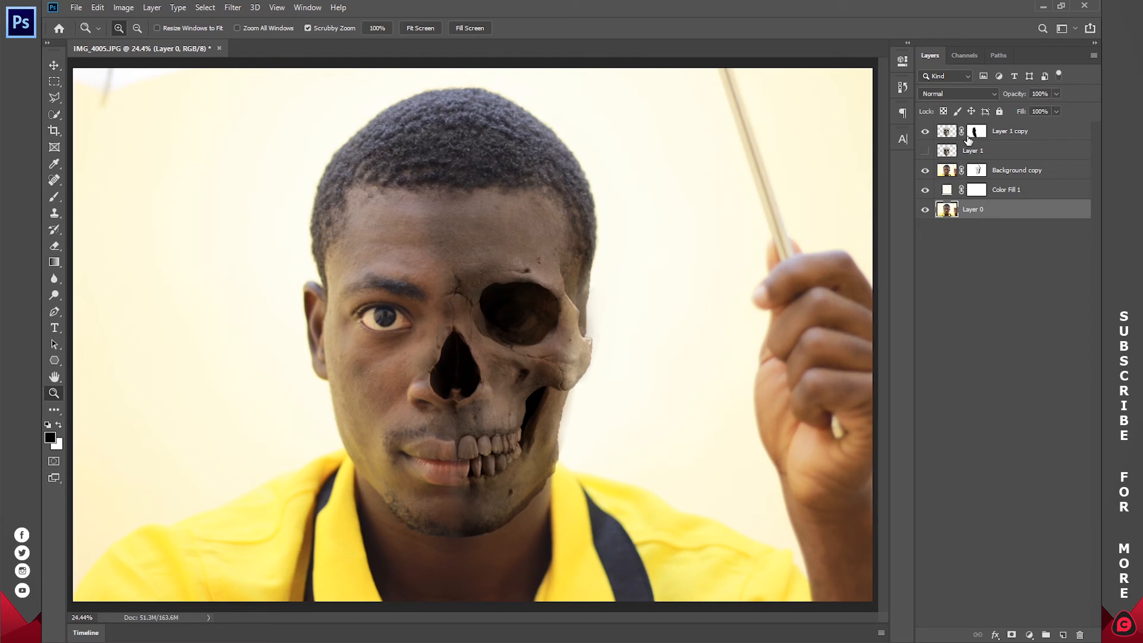
click(978, 171)
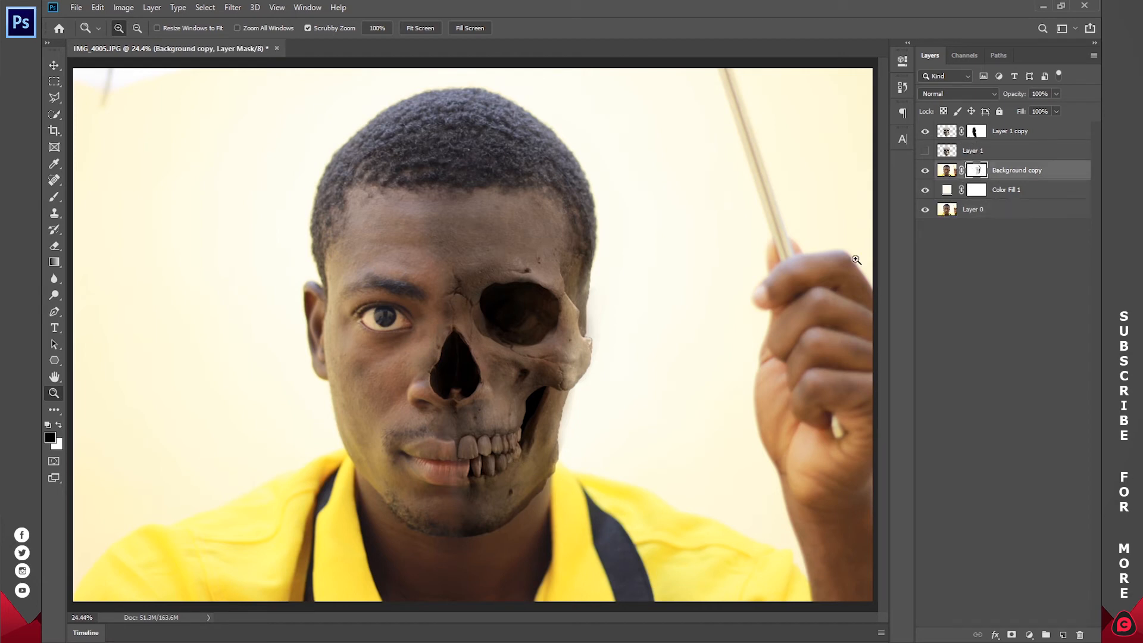
key(b)
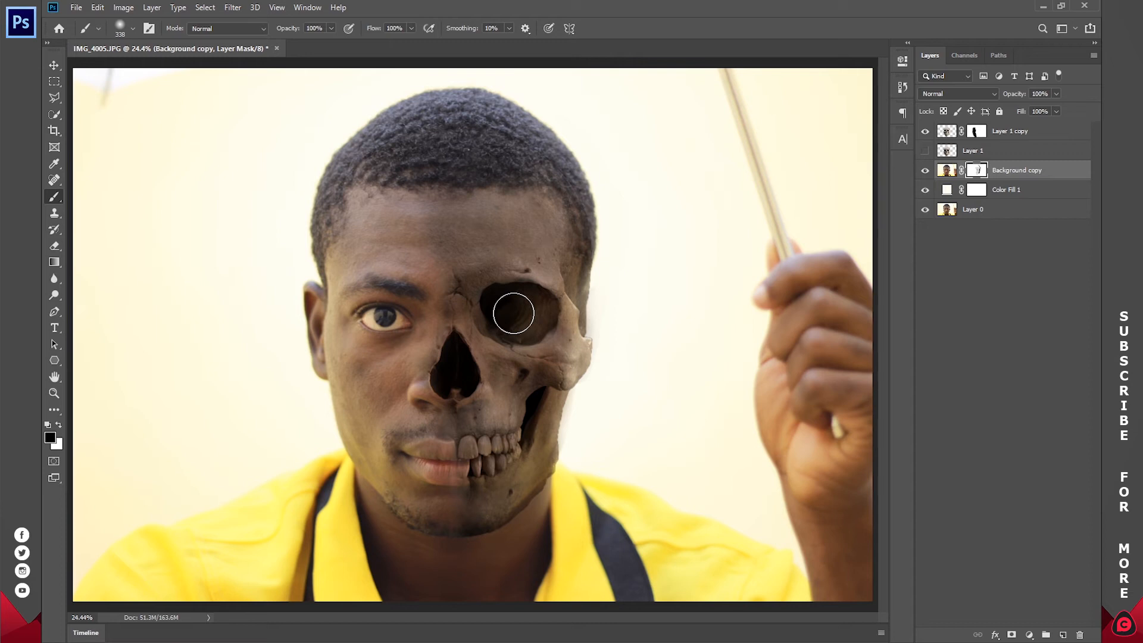
- Duplicate the masked skull layer to deepen its shadows, with the new copy's blend mode set to Multiply
click(990, 136)
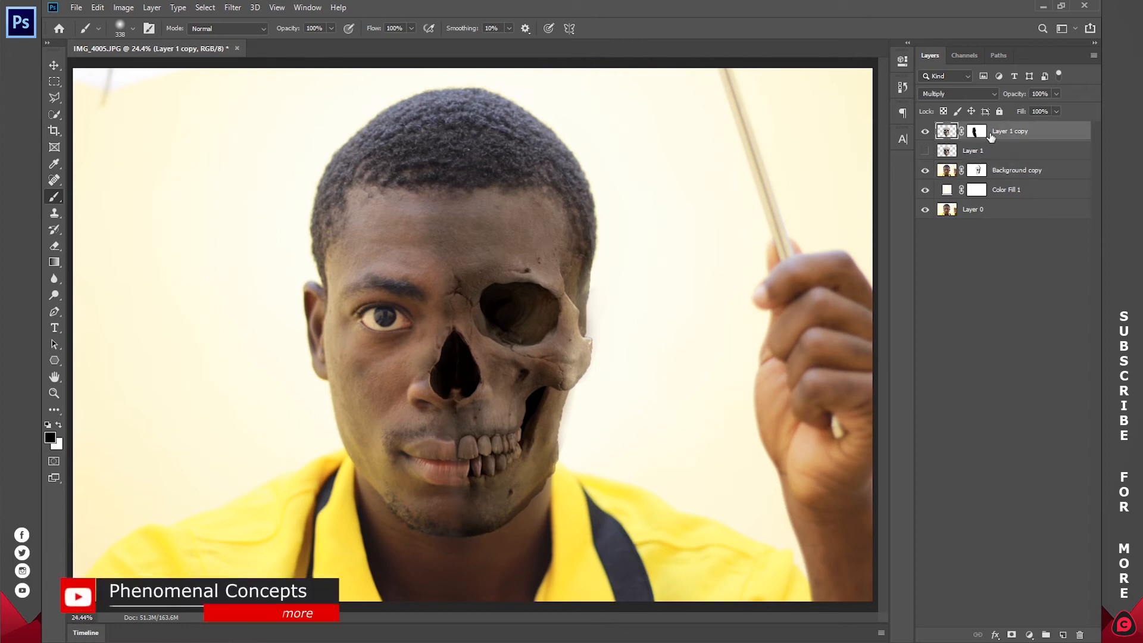
key(ctrl+j)
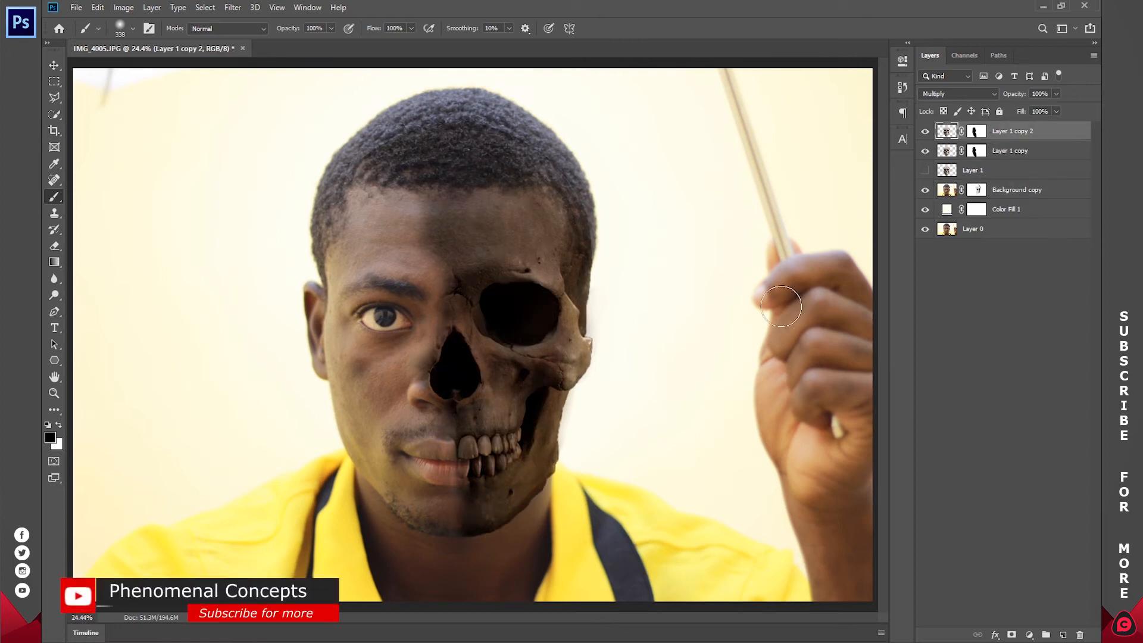
click(959, 94)
click(941, 143)
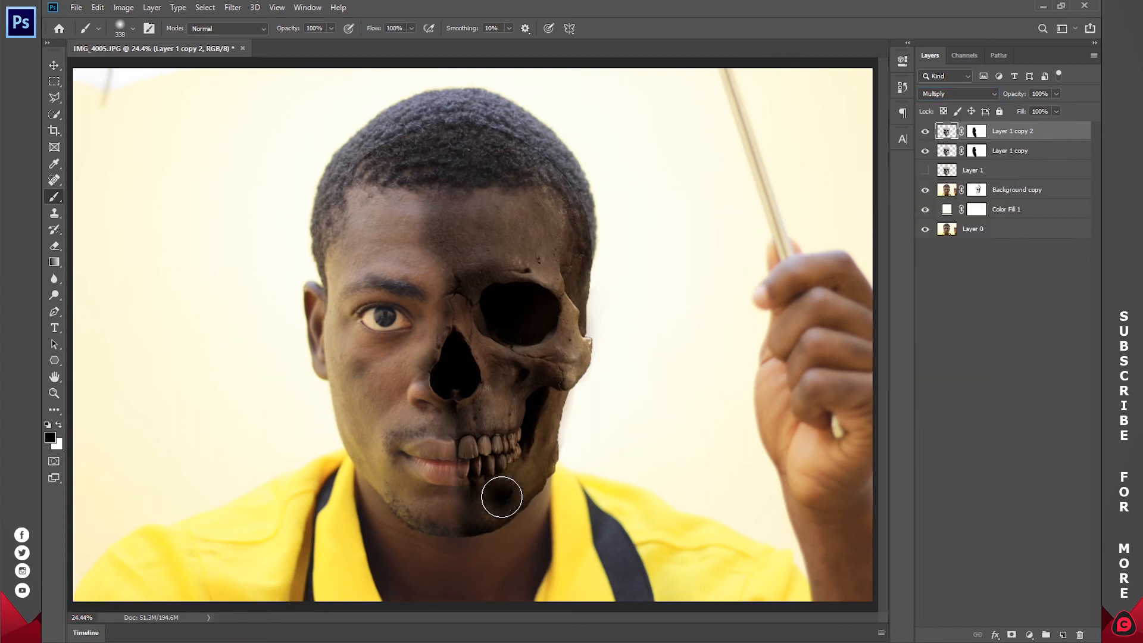
- Mask out the skull over the hairline and beside the jaw on the masks of both Multiply skull copies, using black strokes
click(977, 131)
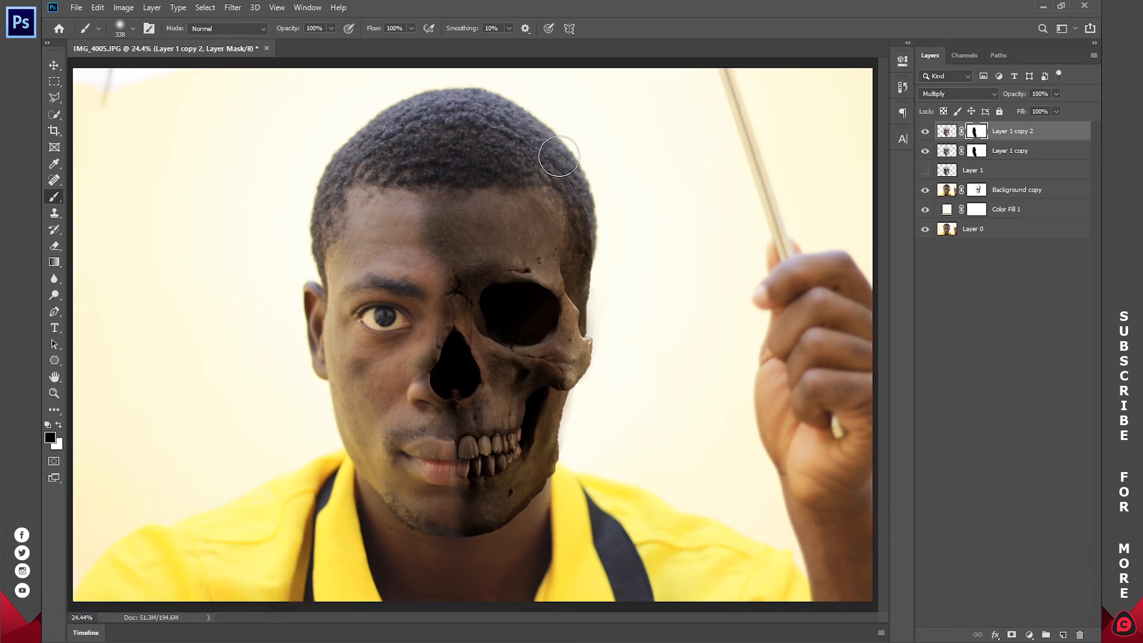
click(977, 151)
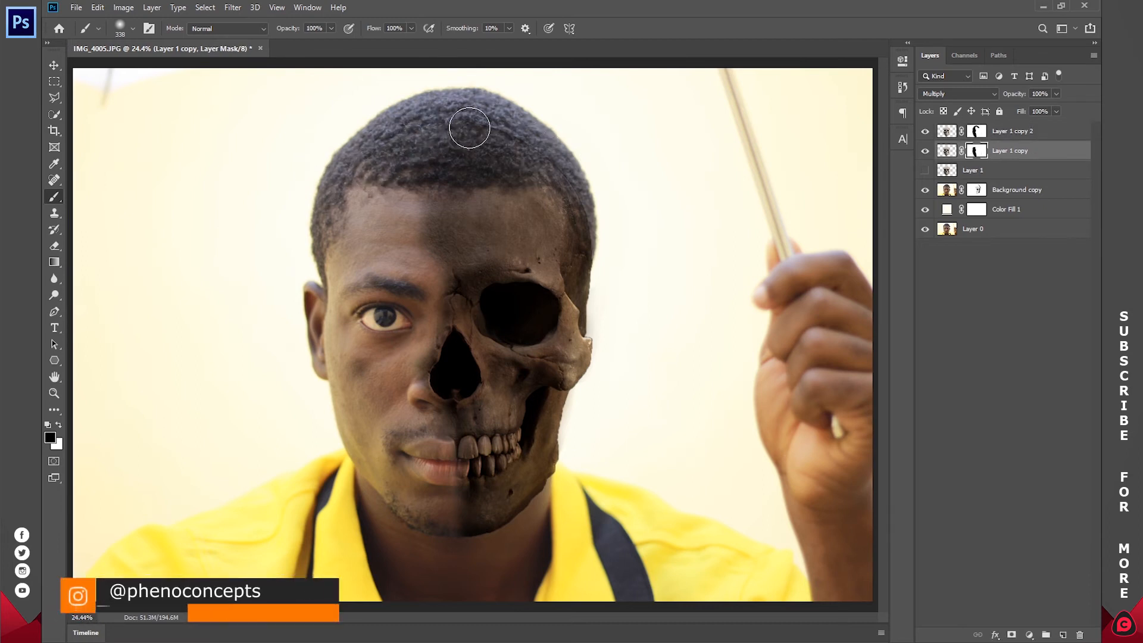
drag(544, 191, 453, 182)
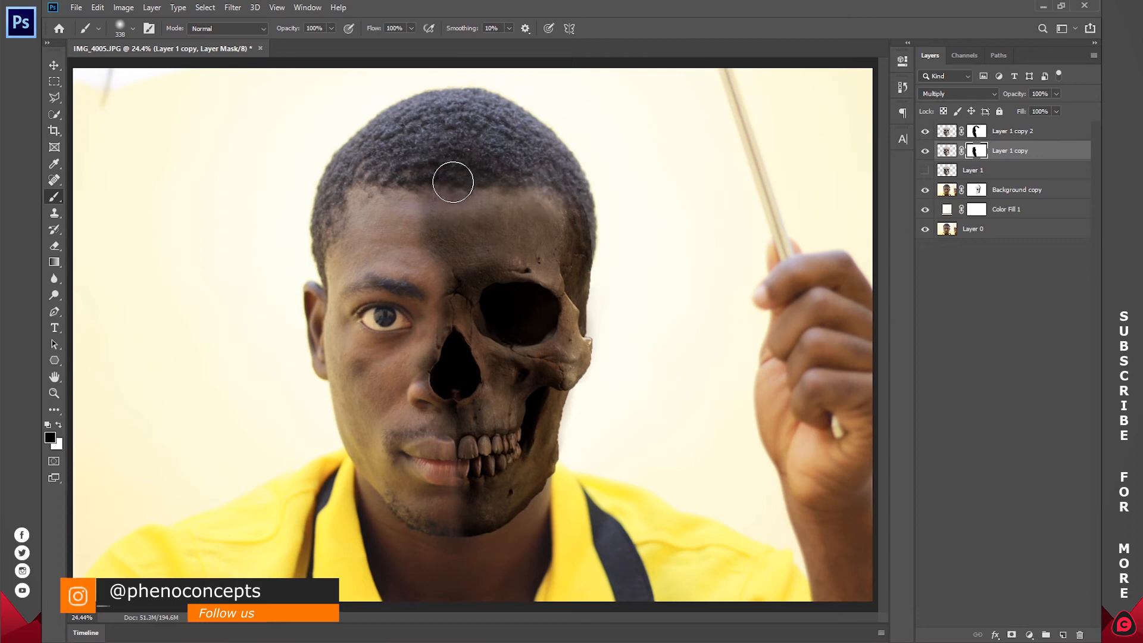
key(alt+bracketright)
mouse_move(557, 416)
mouse_down()
mouse_move(555, 213)
mouse_move(588, 366)
mouse_move(619, 348)
mouse_up()
click(1031, 280)
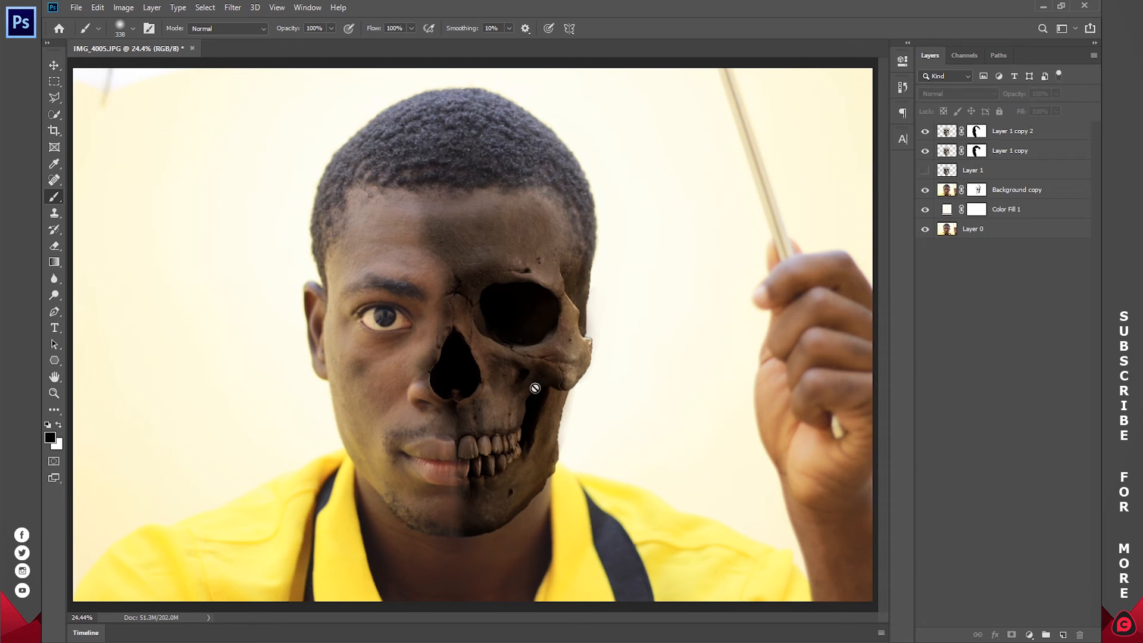
- Clean the skull edge along the lips and upper chin on Layer 1 copy 2's mask with a 66 px Soft Round black brush
key(z)
click(454, 537)
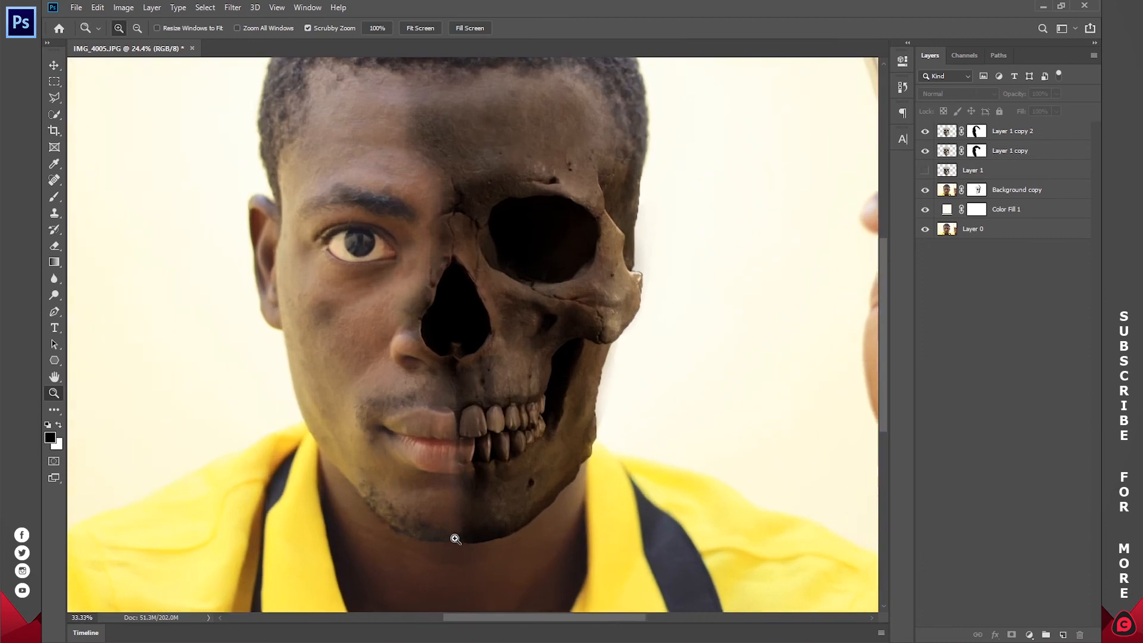
click(467, 533)
drag(487, 439, 526, 343)
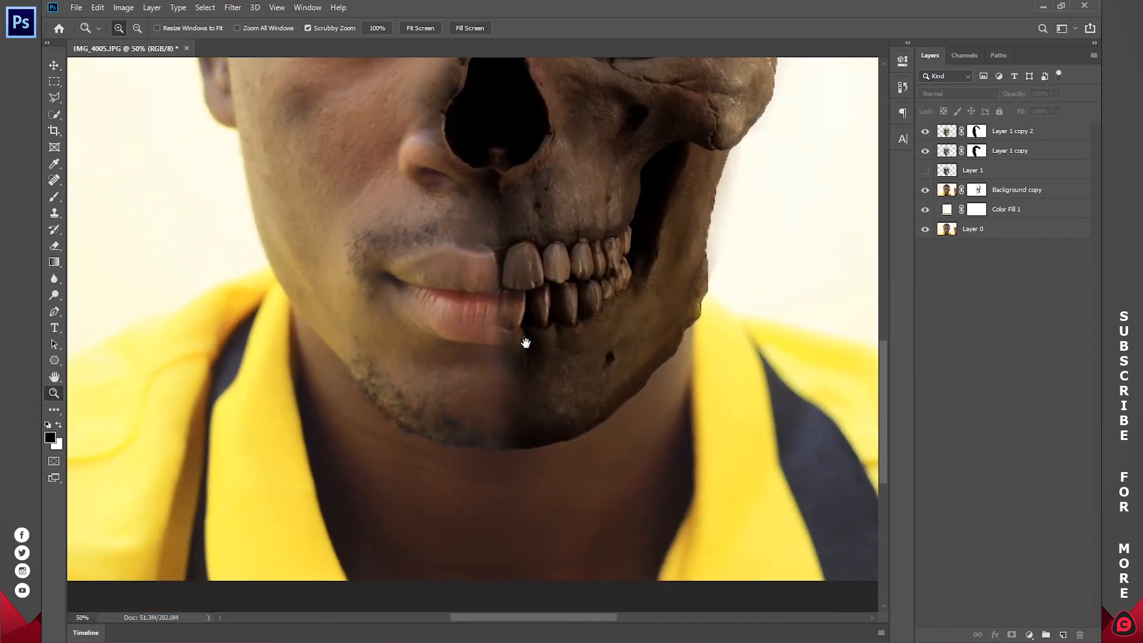
click(500, 393)
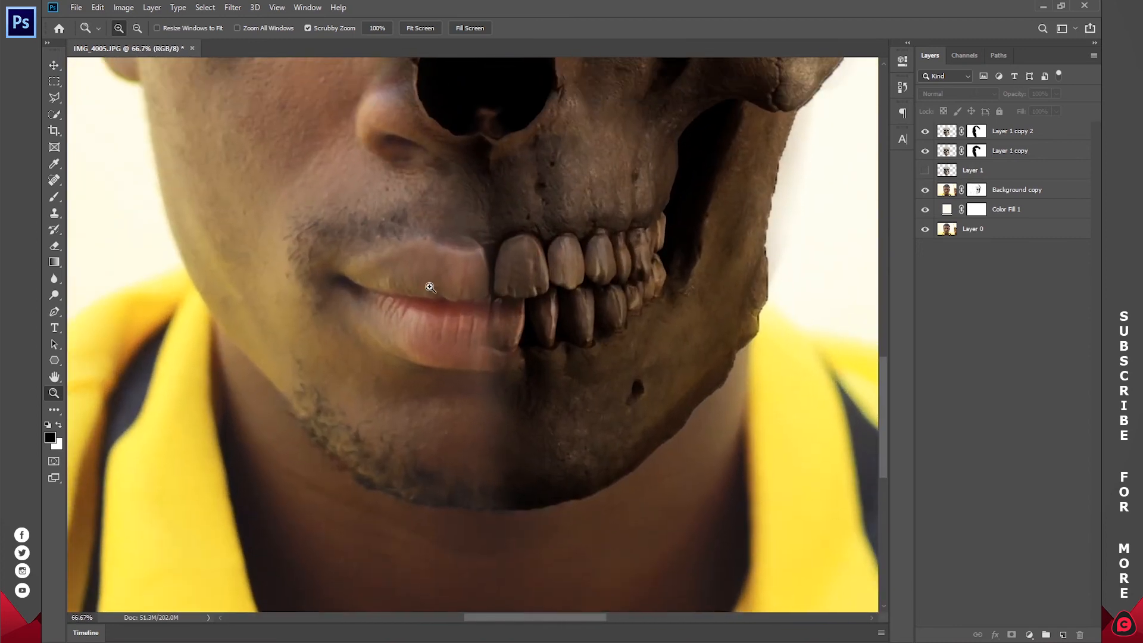
key(b)
click(979, 131)
right_click(611, 252)
click(648, 338)
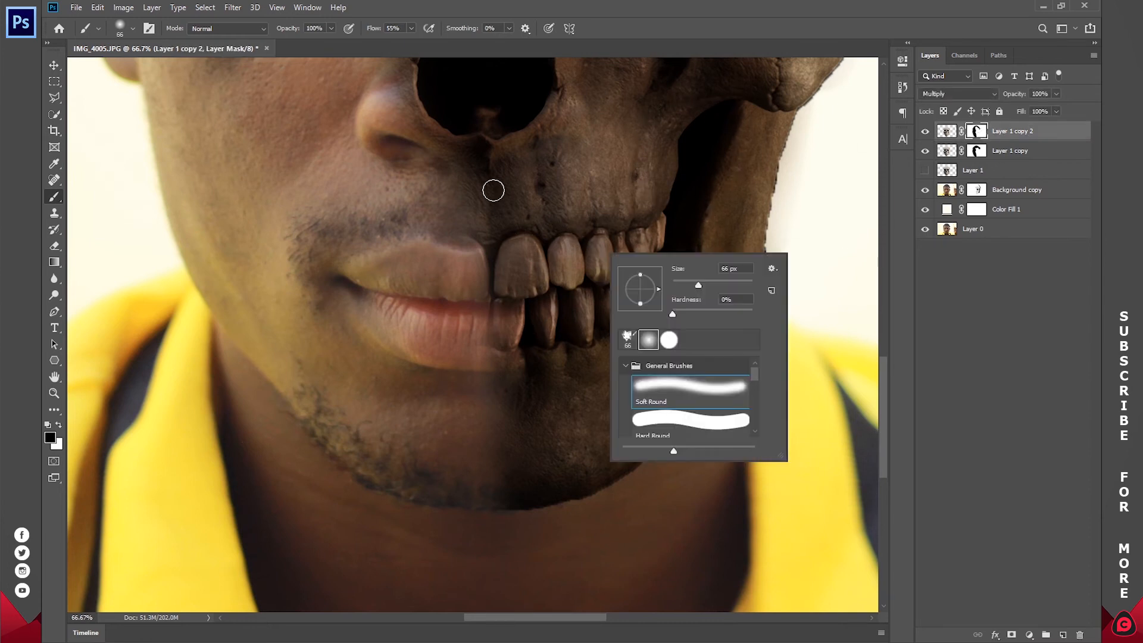
click(470, 180)
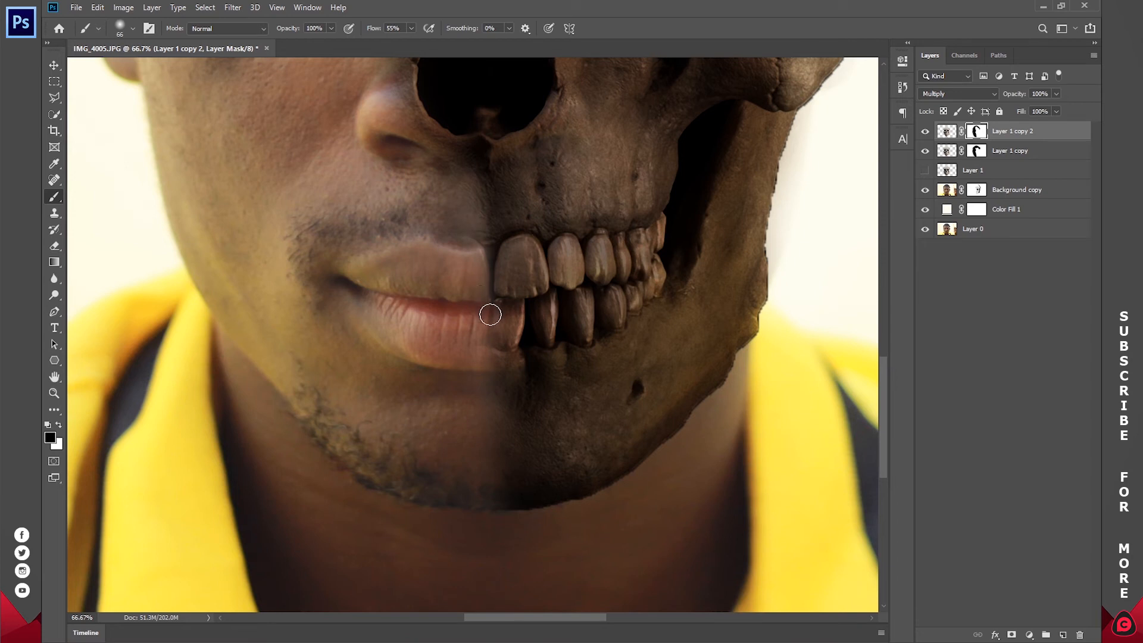
drag(491, 314, 501, 392)
- Refine the lip and chin seam on Layer 1 copy's mask, enlarging the brush to 150 px and painting white to blend the chin
click(976, 151)
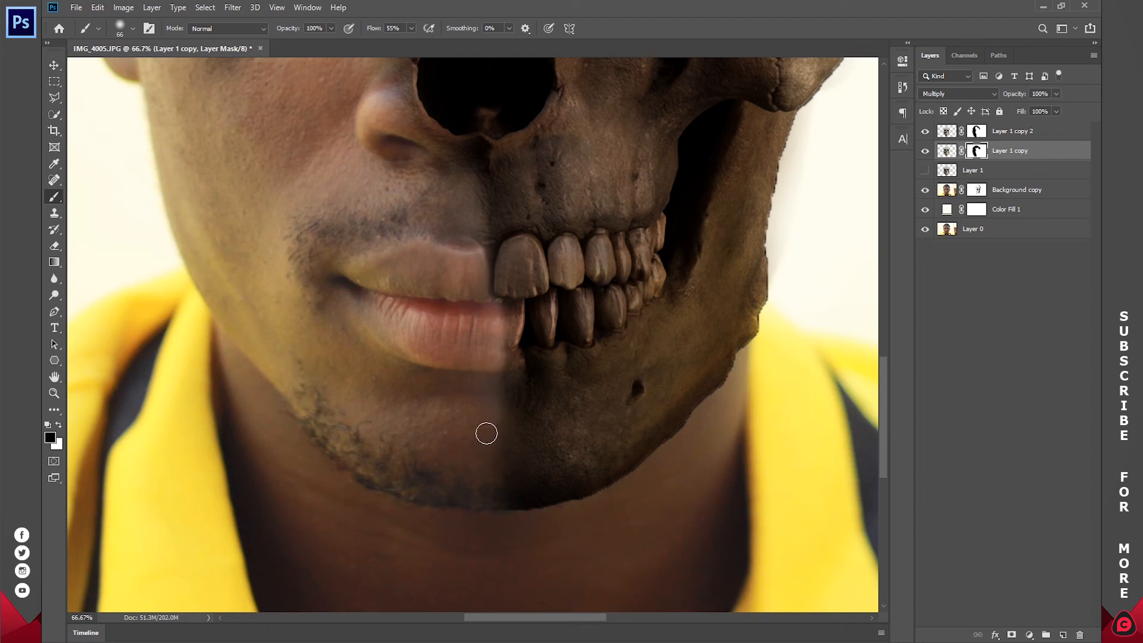
key(bracketright)
key(bracketright)
key(bracketright)
key(bracketright)
key(bracketright)
key(bracketright)
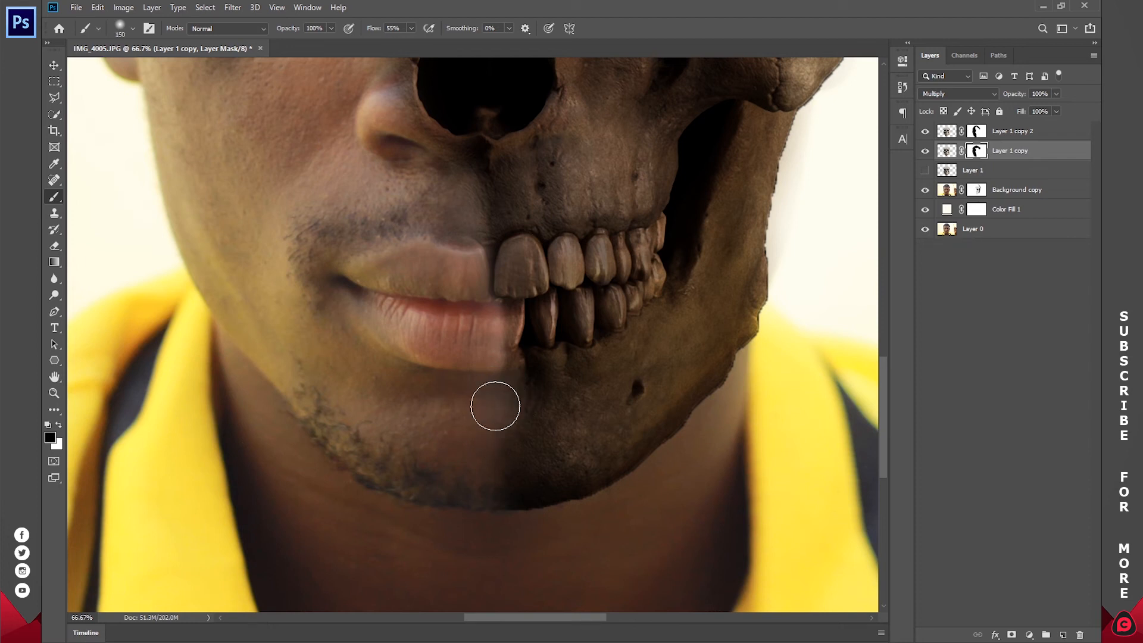
key(x)
mouse_move(492, 435)
mouse_down()
mouse_move(532, 392)
mouse_move(486, 408)
mouse_move(509, 396)
mouse_move(465, 401)
mouse_move(545, 440)
mouse_move(490, 396)
mouse_up()
key(x)
- Compare the face with and without Layer 1 copy 2, and reduce that layer's opacity to 50%
key(z)
click(430, 29)
click(451, 378)
click(453, 380)
drag(507, 387, 512, 314)
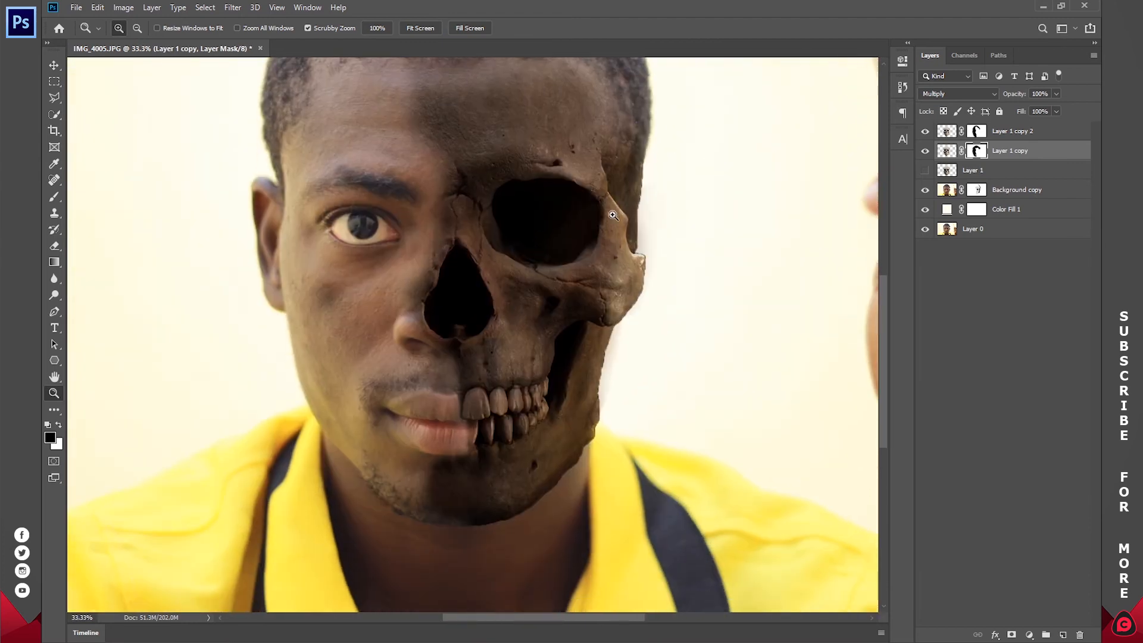
click(947, 131)
click(925, 131)
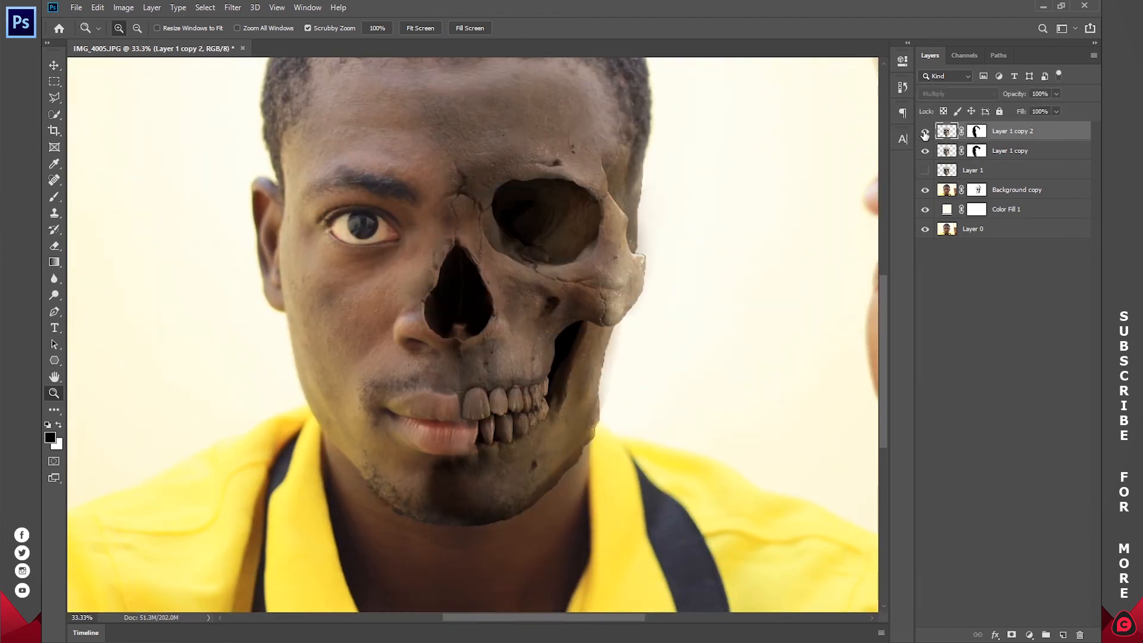
click(925, 131)
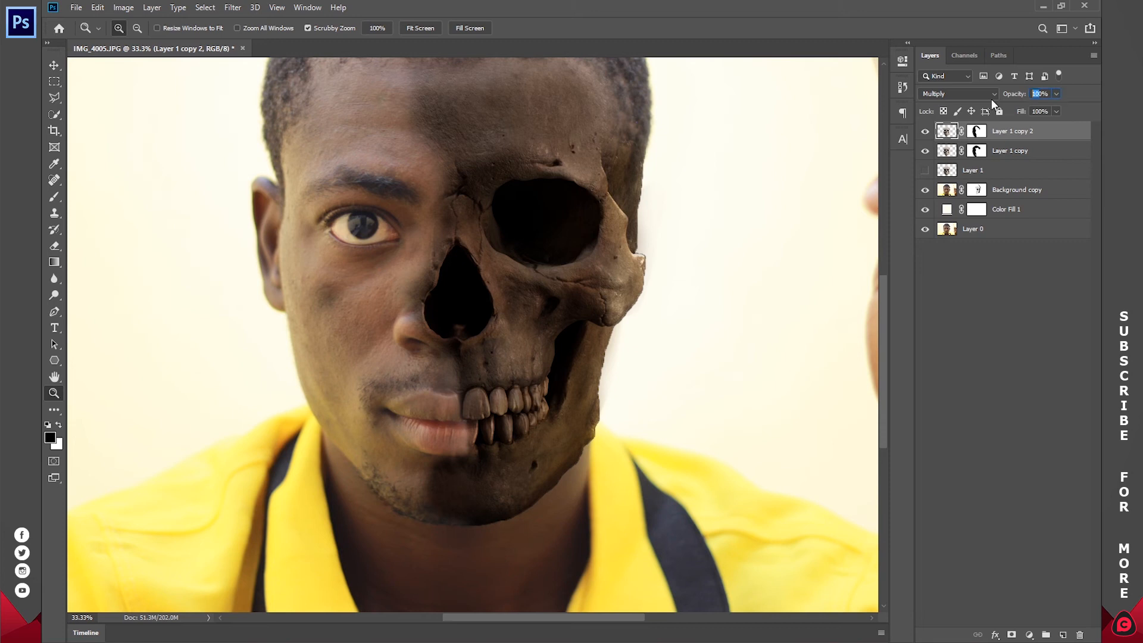
- Set the brush to 500 px at 50% opacity for painting on Layer 1 copy's mask
click(977, 131)
key(b)
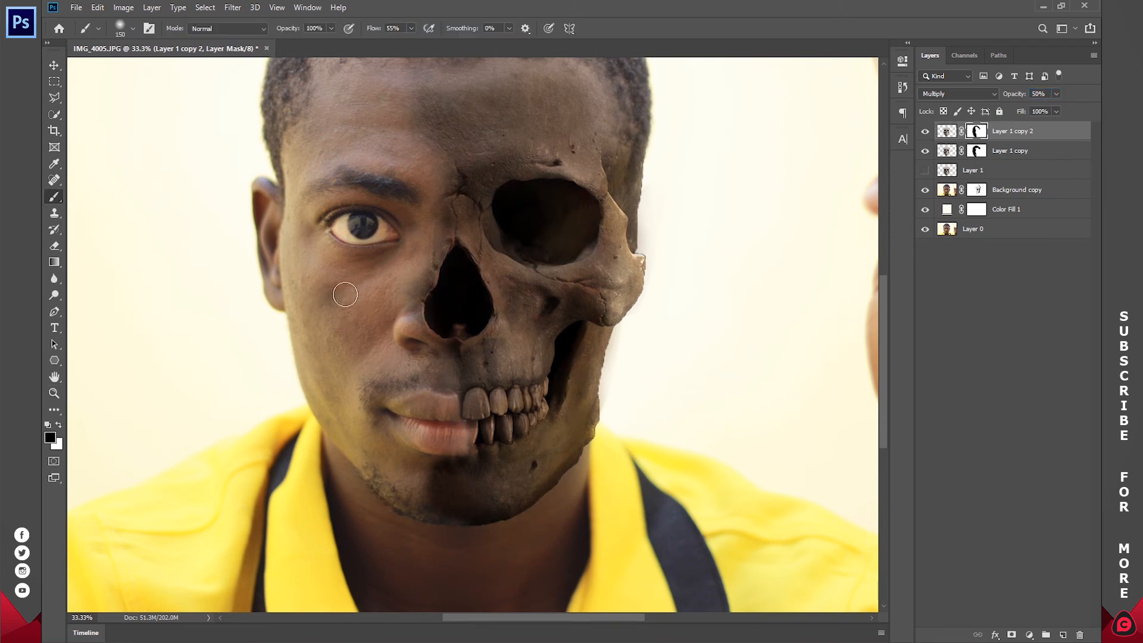
click(975, 152)
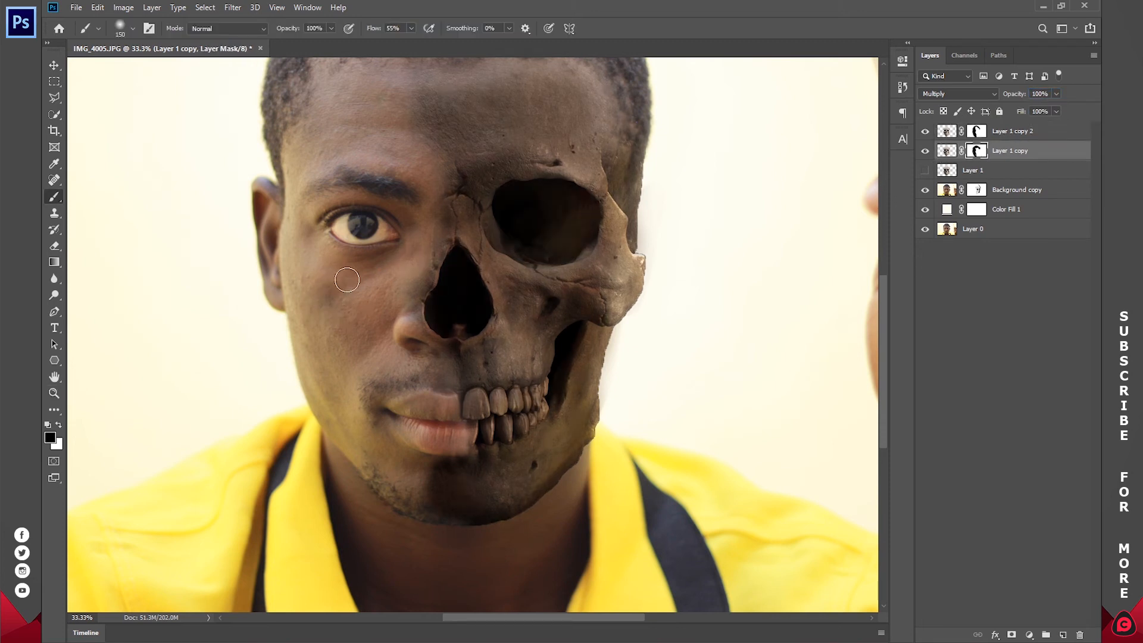
scroll(340, 306, up, 3)
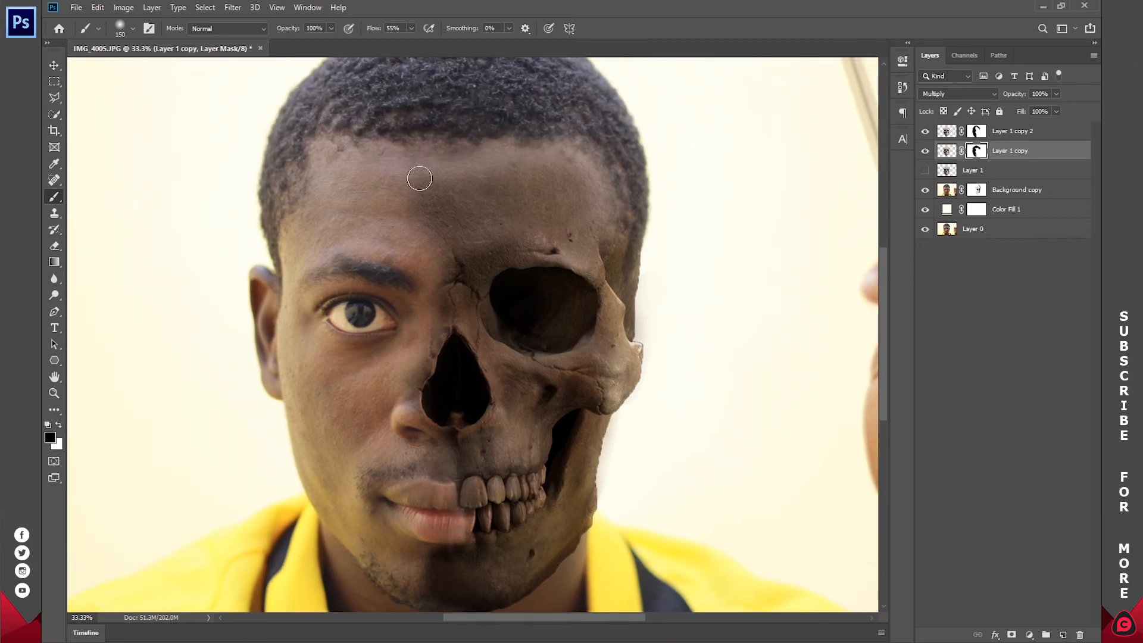
right_click(439, 214)
drag(579, 246, 574, 244)
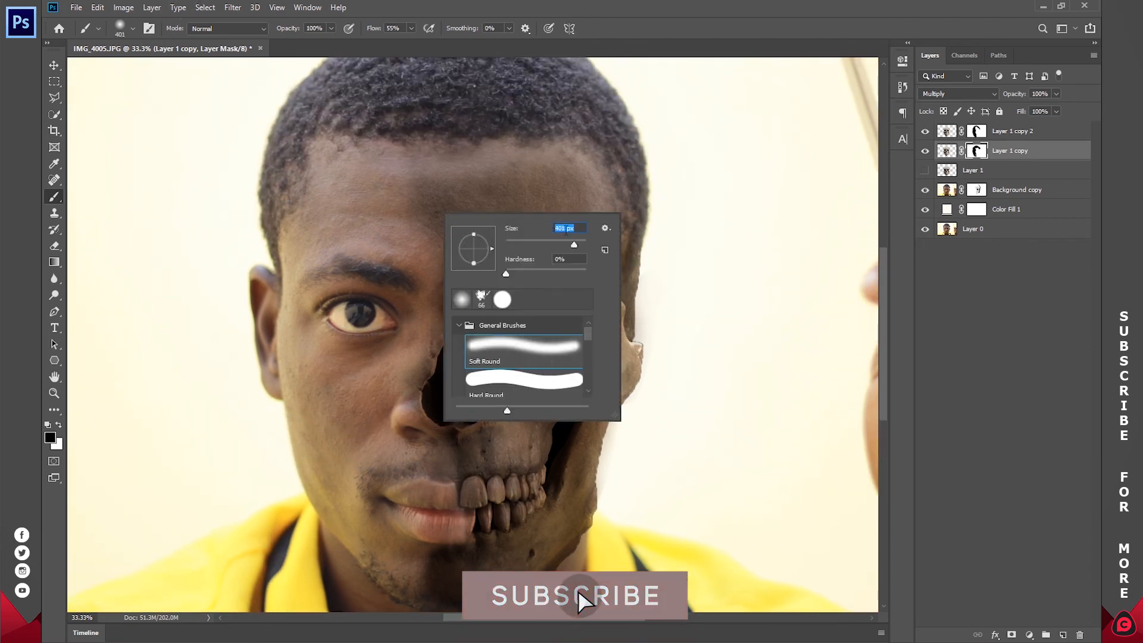
text(500)
key(Return)
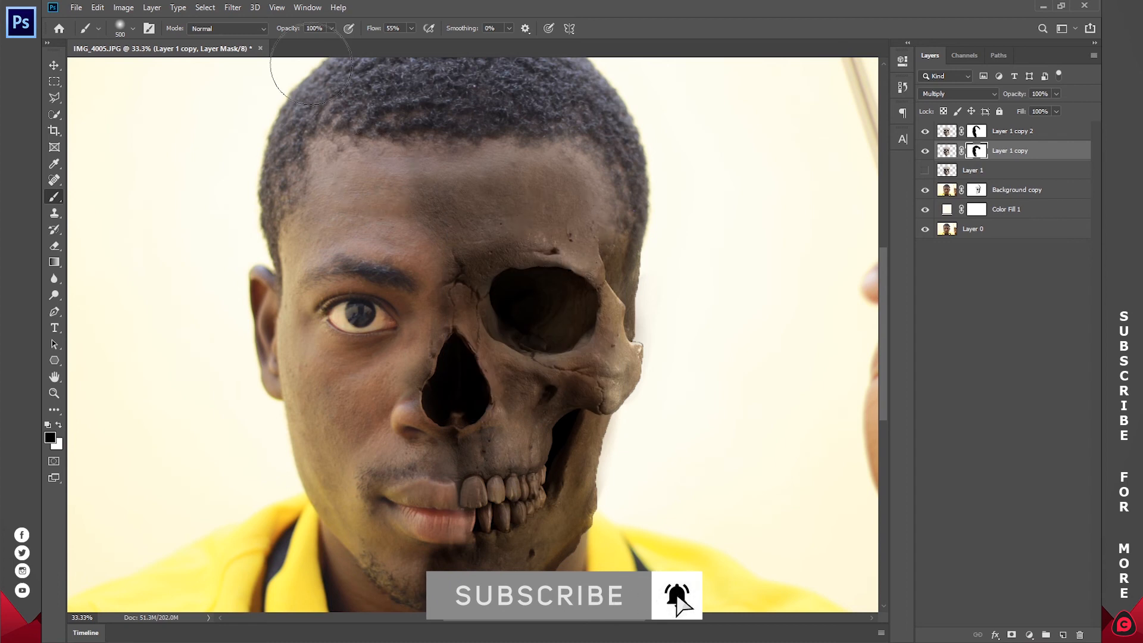
text(50)
key(Return)
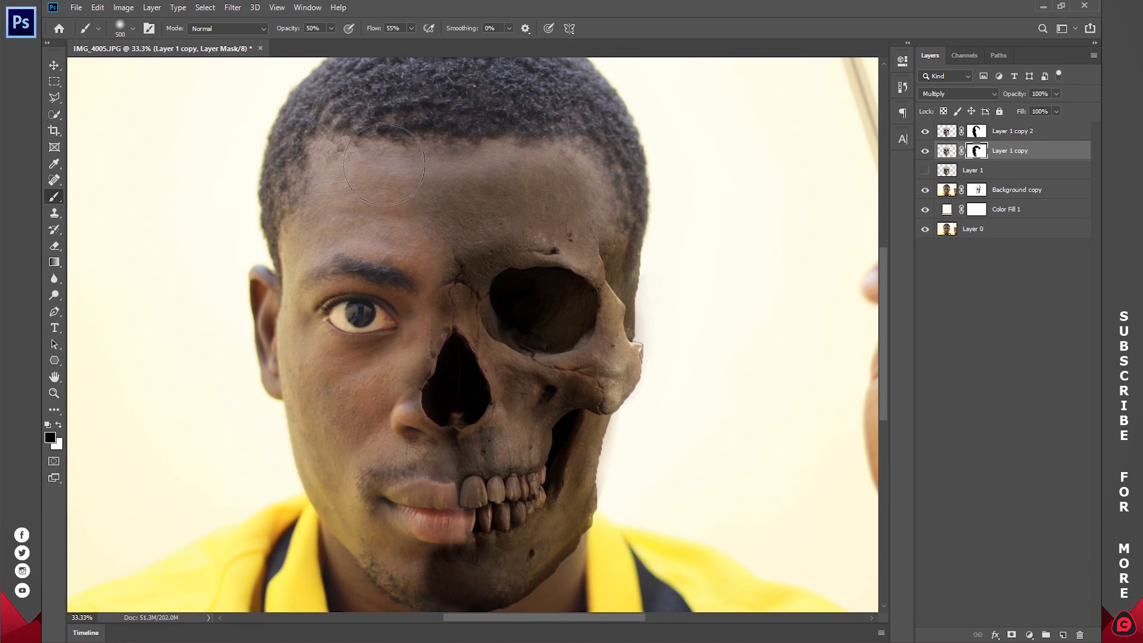
- Soften the transition between skin and skull around the nose, cheek and mouth on Layer 1 copy's mask, alternating white and black strokes
drag(505, 348, 536, 272)
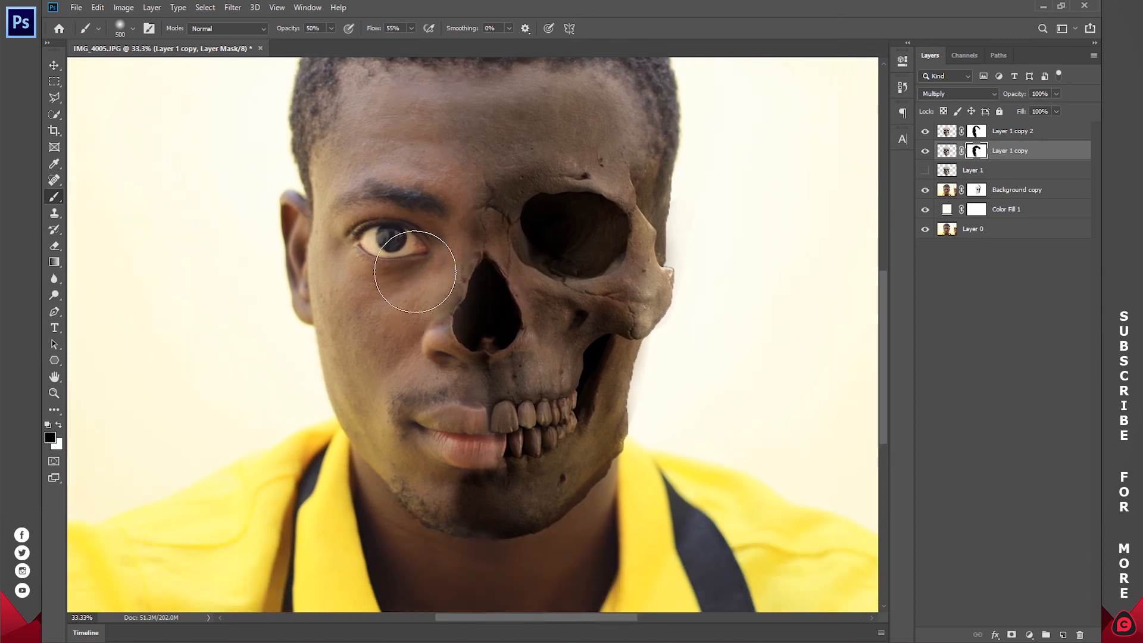
key(x)
click(443, 329)
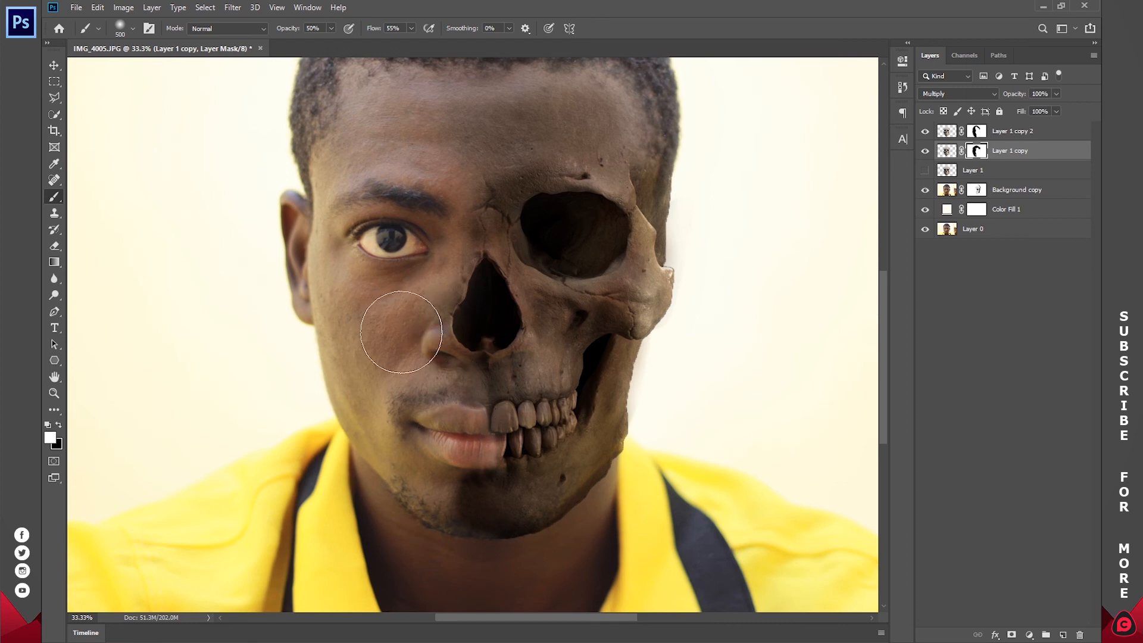
mouse_move(443, 458)
mouse_down()
mouse_move(447, 411)
mouse_move(449, 438)
mouse_move(470, 455)
mouse_move(453, 427)
mouse_up()
key(x)
click(453, 426)
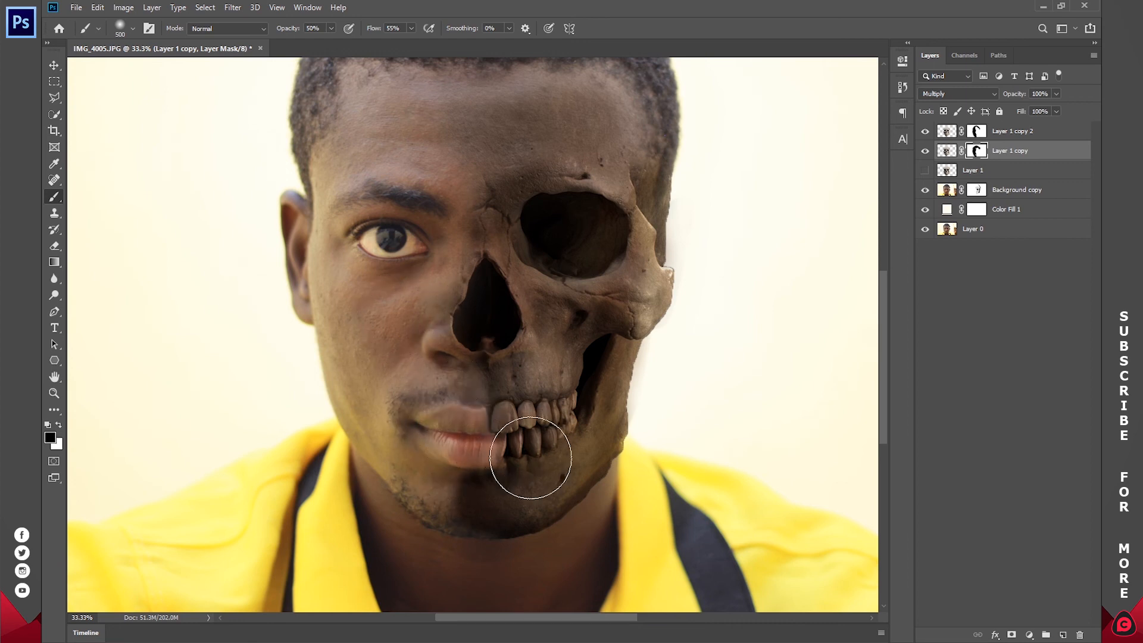
key(x)
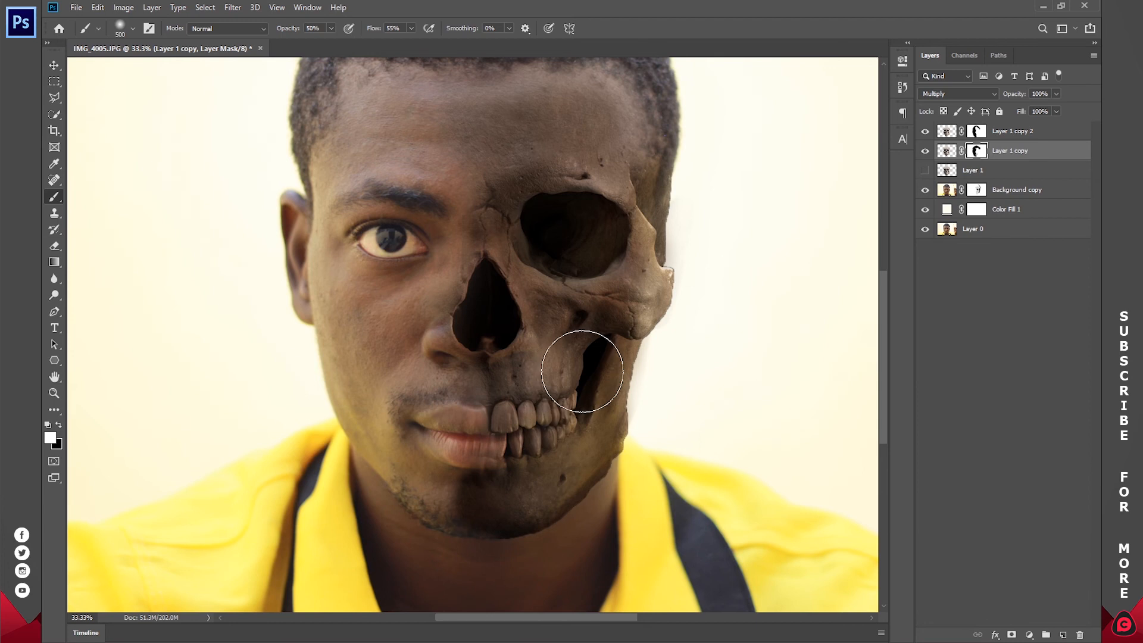
- Reduce the brush to 250 px for retouching the dark patch below the nose cavity
key(z)
click(492, 379)
click(492, 379)
drag(578, 337, 574, 292)
click(553, 297)
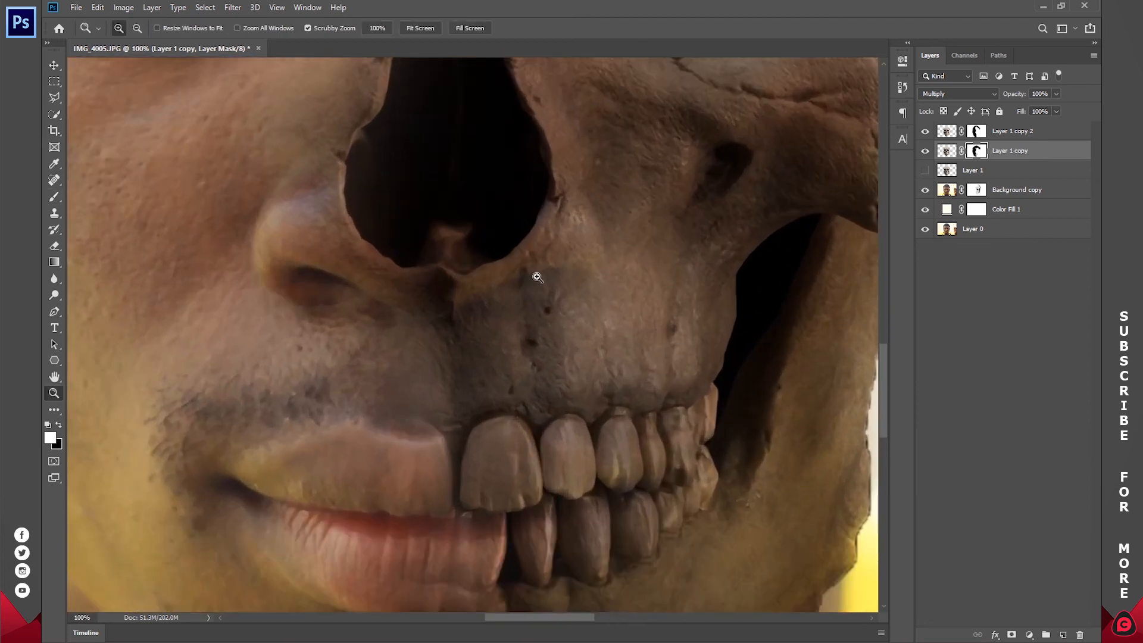
key(b)
key(bracketleft)
key(bracketleft)
key(bracketleft)
key(bracketleft)
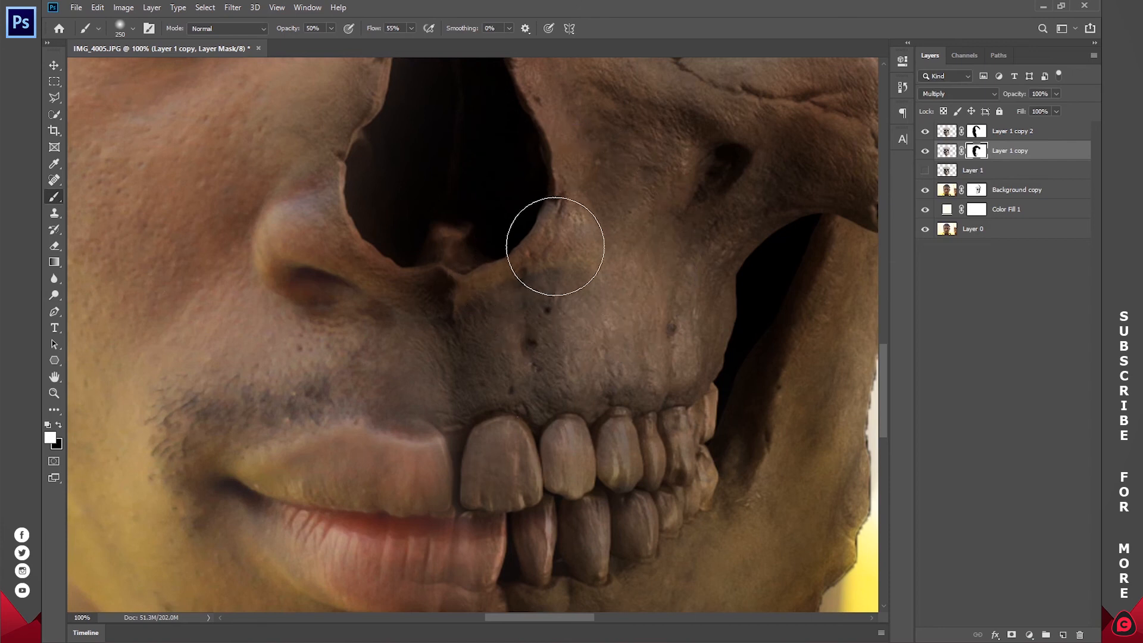
- Try to blend the patch below the nose cavity on Layer 1 copy's mask, and undo the stroke
key(x)
drag(584, 265, 558, 278)
key(ctrl+z)
click(980, 131)
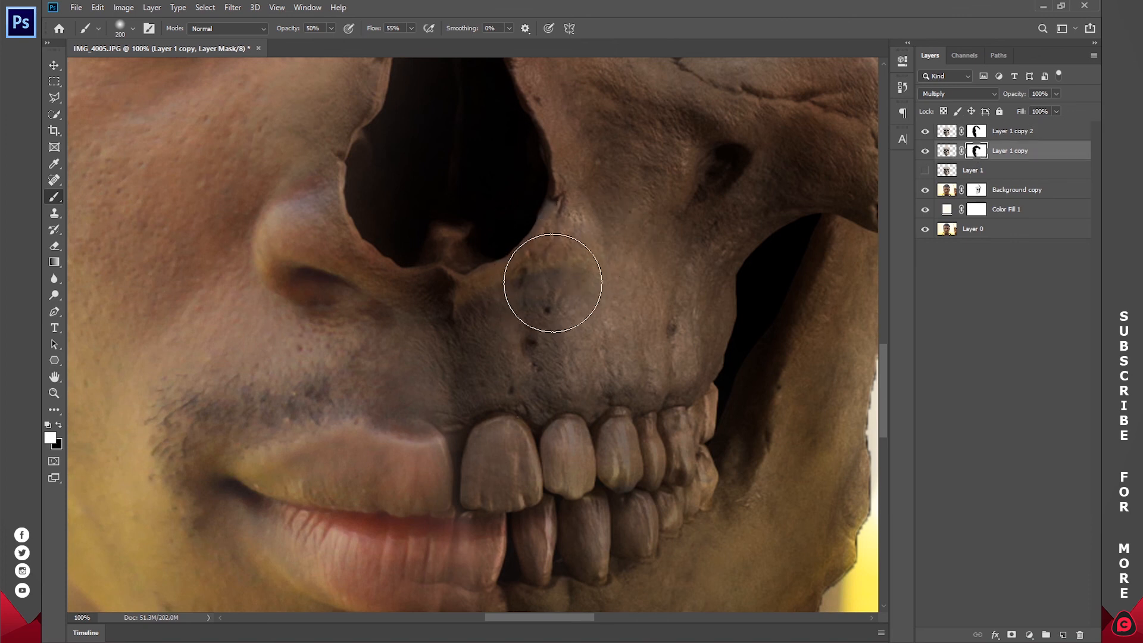
key(x)
- Fade the patch below the nose cavity by painting black on the Background copy's mask, and deselect the layer
click(977, 190)
key(x)
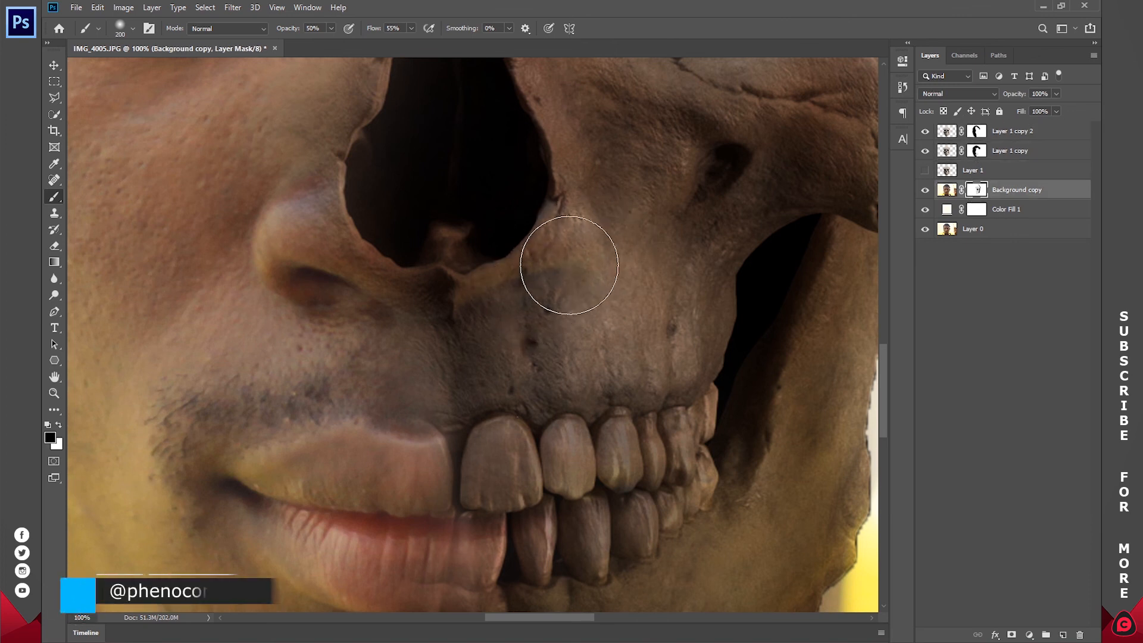
drag(569, 265, 518, 287)
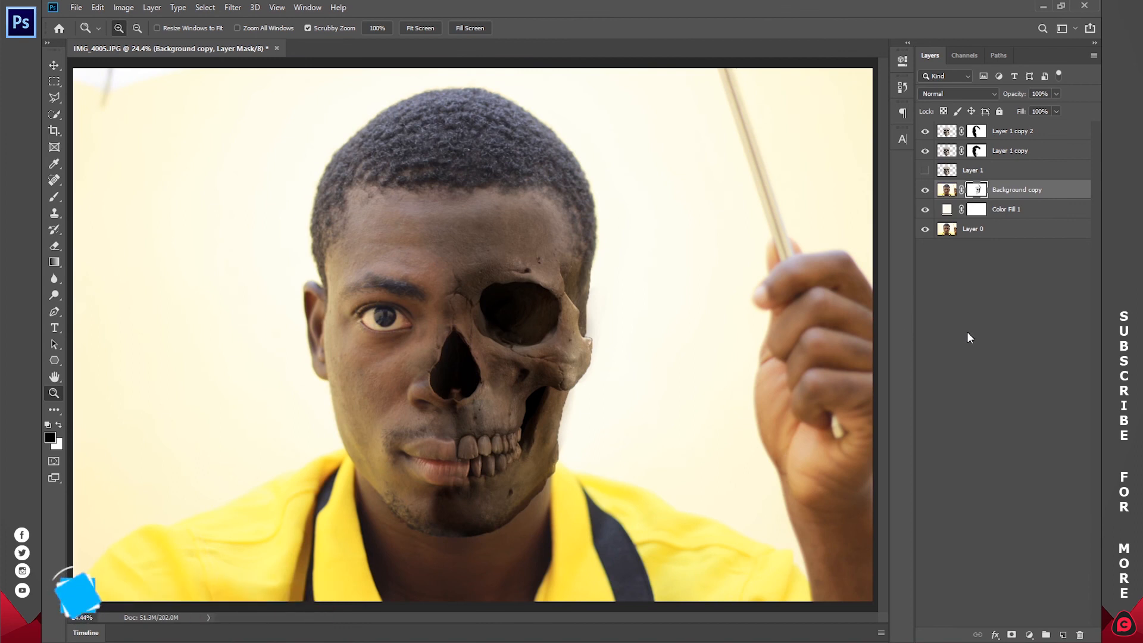
click(1077, 275)
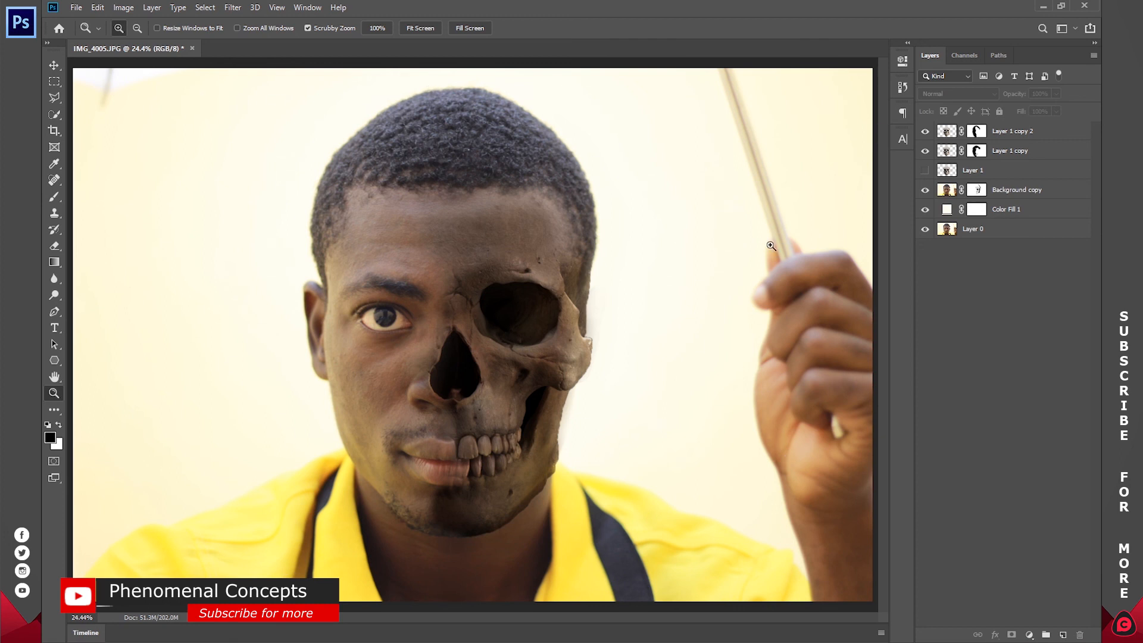
- Add a reversed radial black-to-transparent Gradient Fill layer with a scale of 1000% above all layers as a vignette
click(1030, 634)
click(1026, 425)
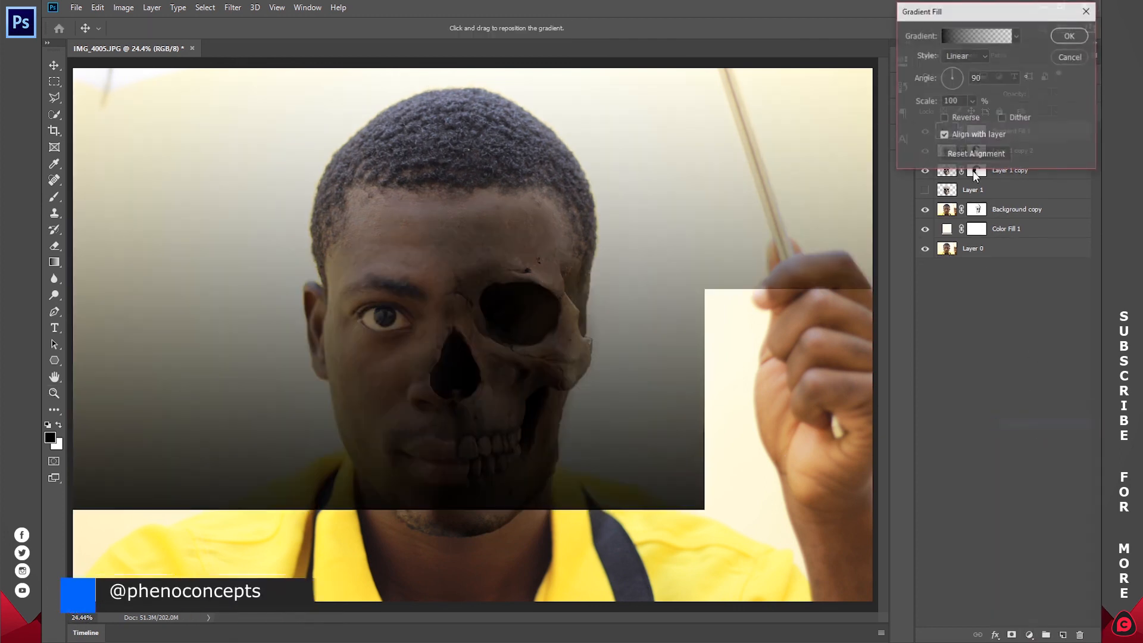
click(956, 56)
click(956, 77)
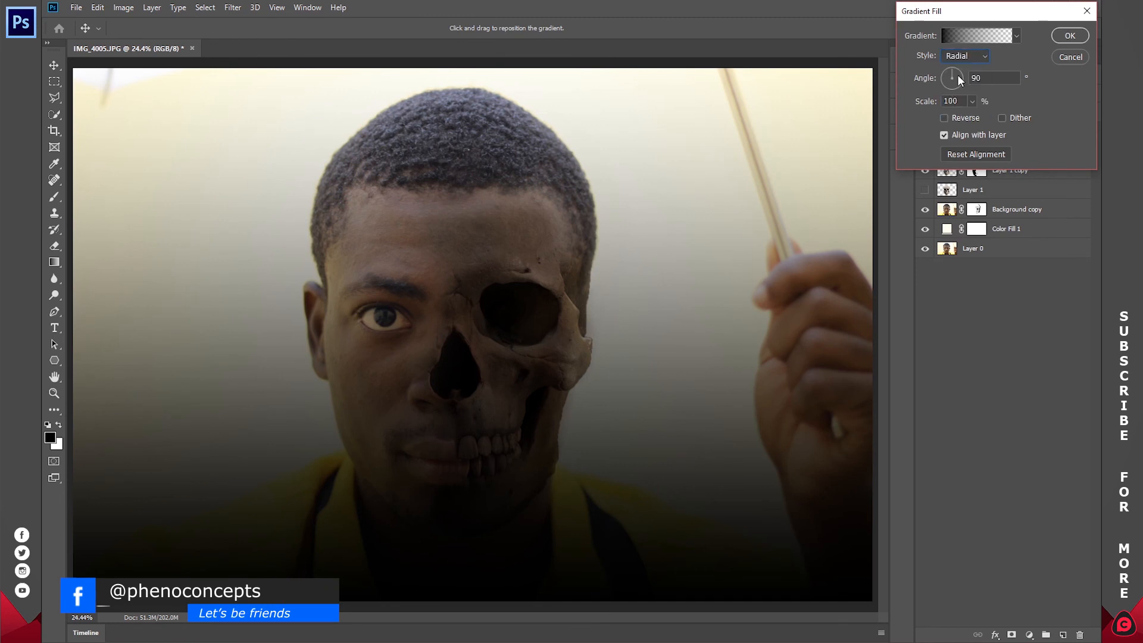
click(945, 118)
click(973, 102)
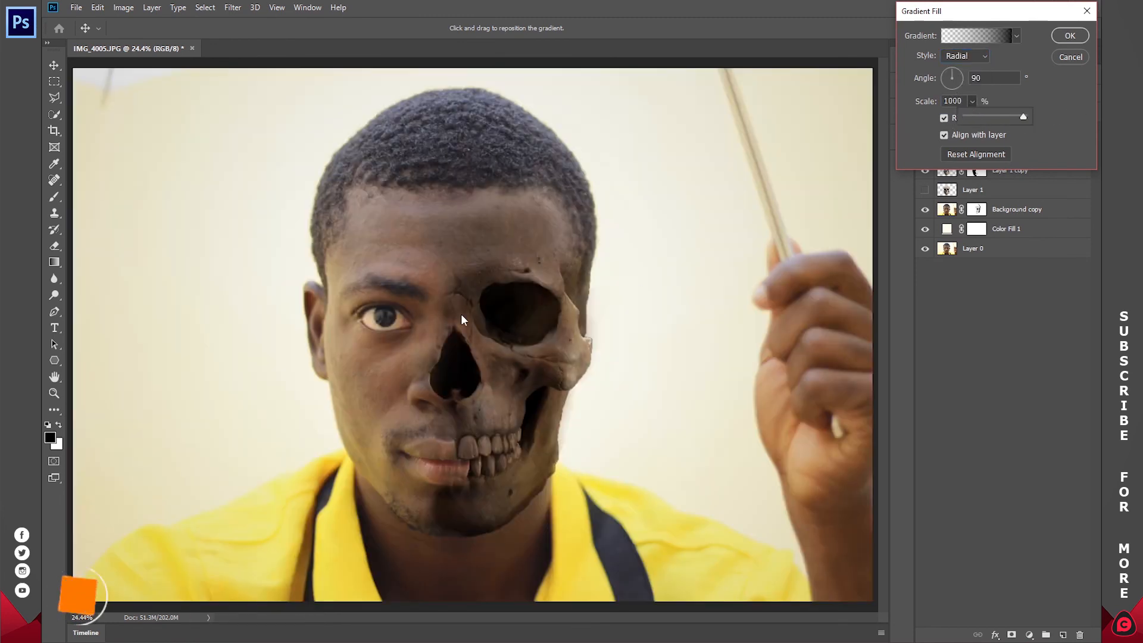
click(461, 315)
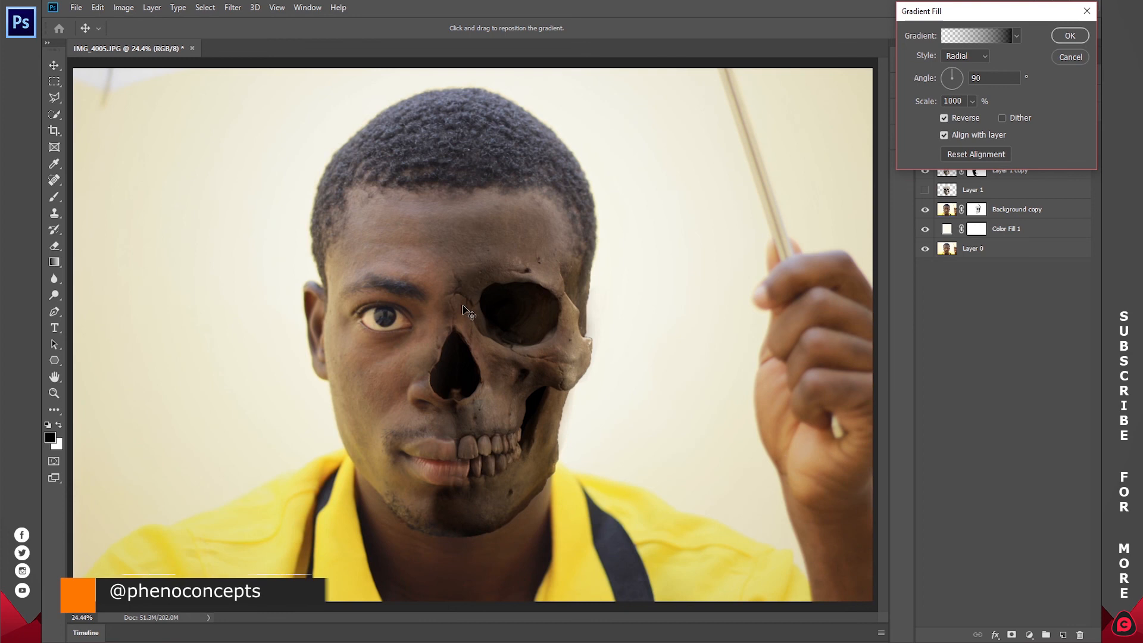
click(1070, 36)
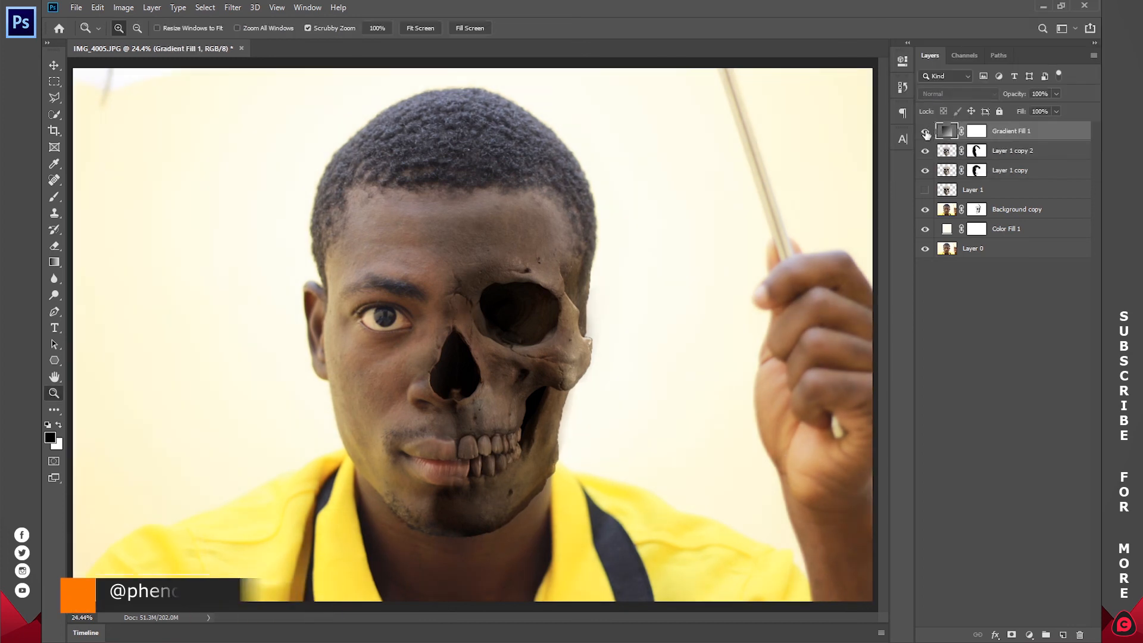
- With Gradient Fill 1 shown again, add a linear black-to-transparent Gradient Fill layer at 90° over the image's lower part, and set its opacity to 70%
click(925, 131)
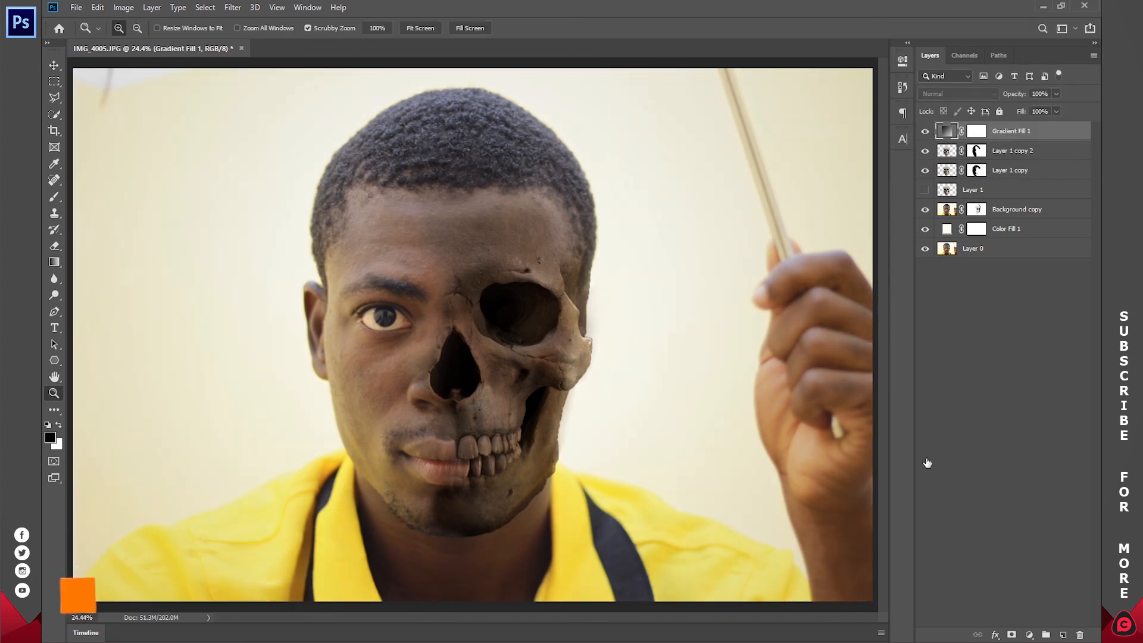
click(1030, 635)
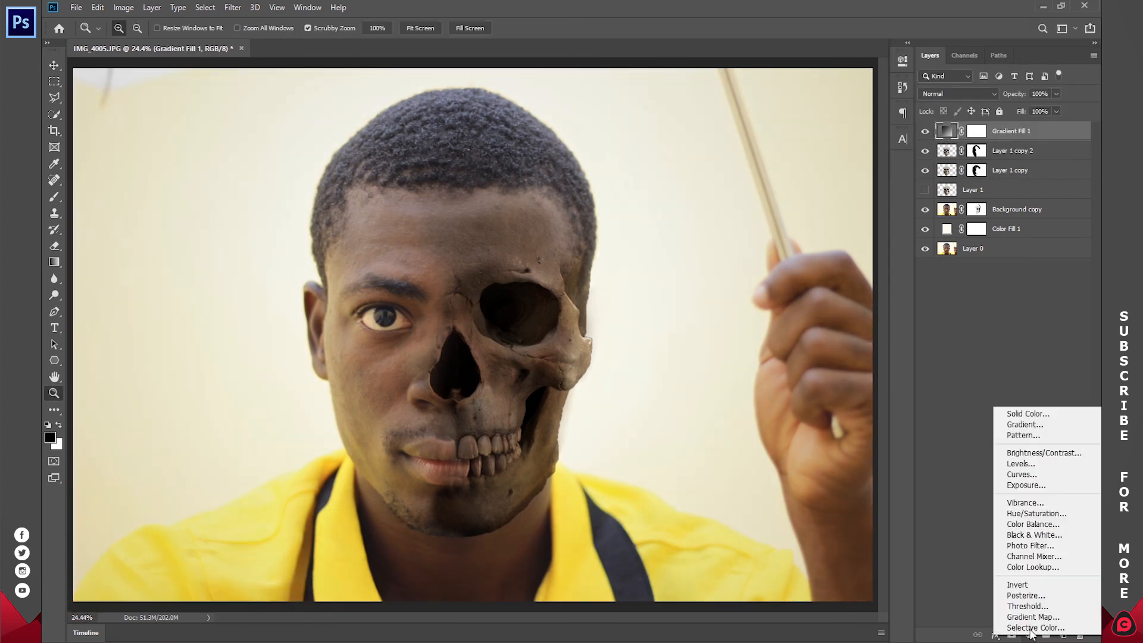
click(1036, 427)
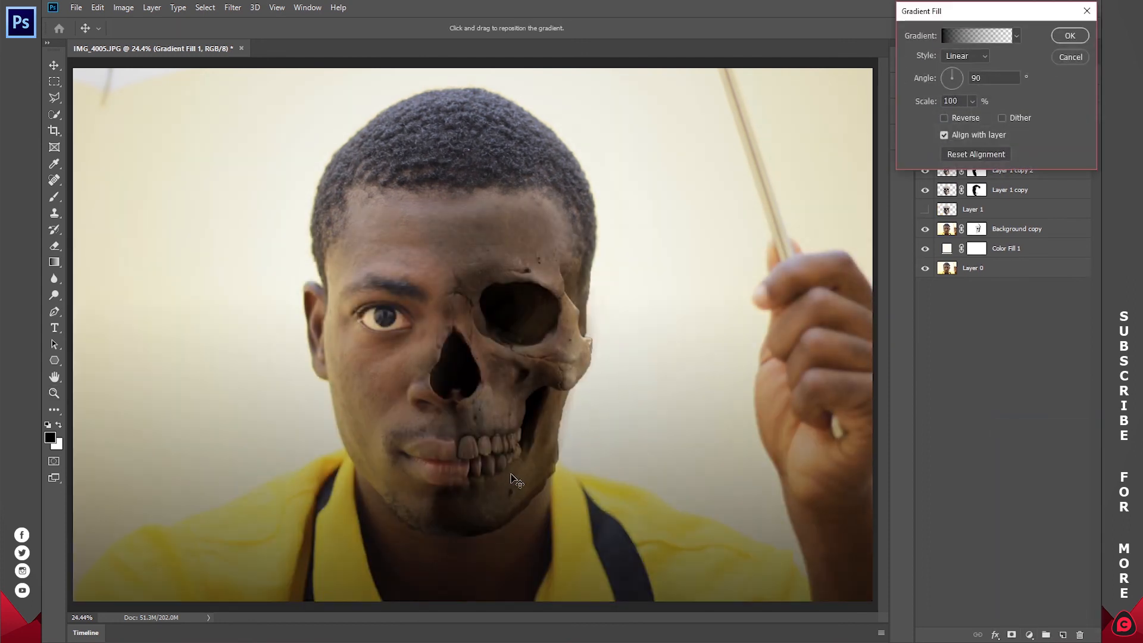
drag(516, 481, 532, 379)
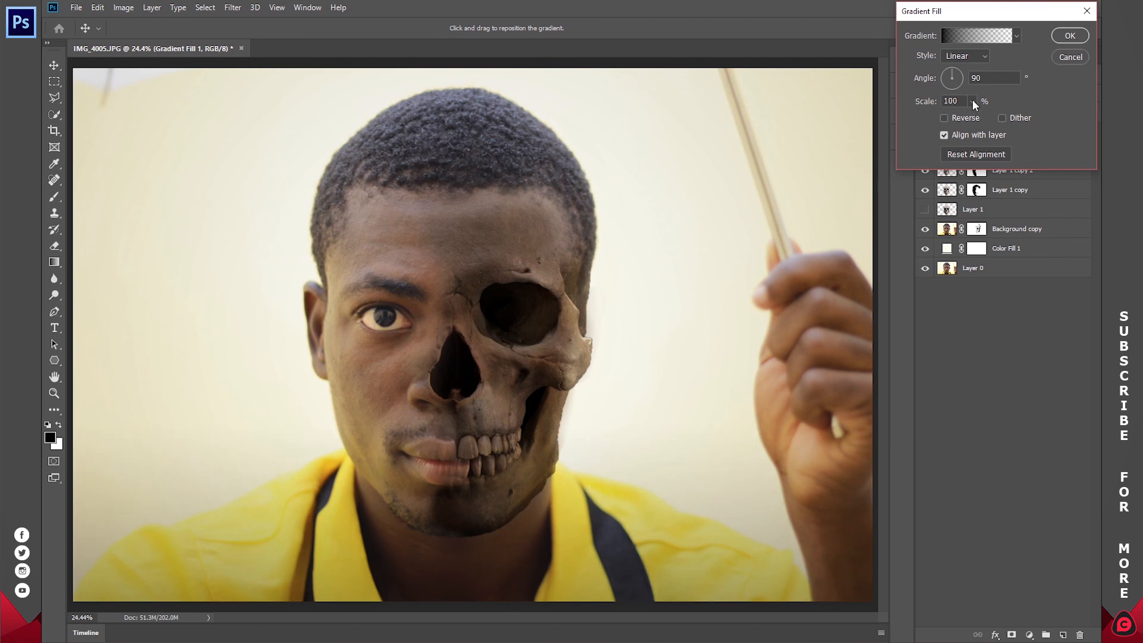
drag(539, 427, 535, 393)
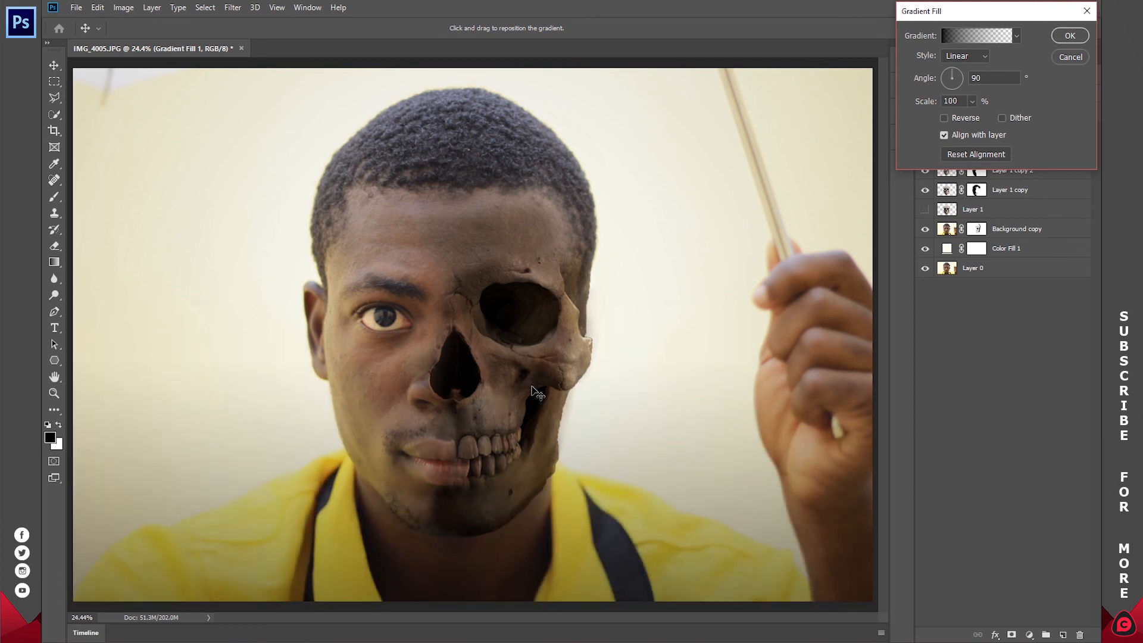
click(1070, 36)
click(1040, 94)
text(70)
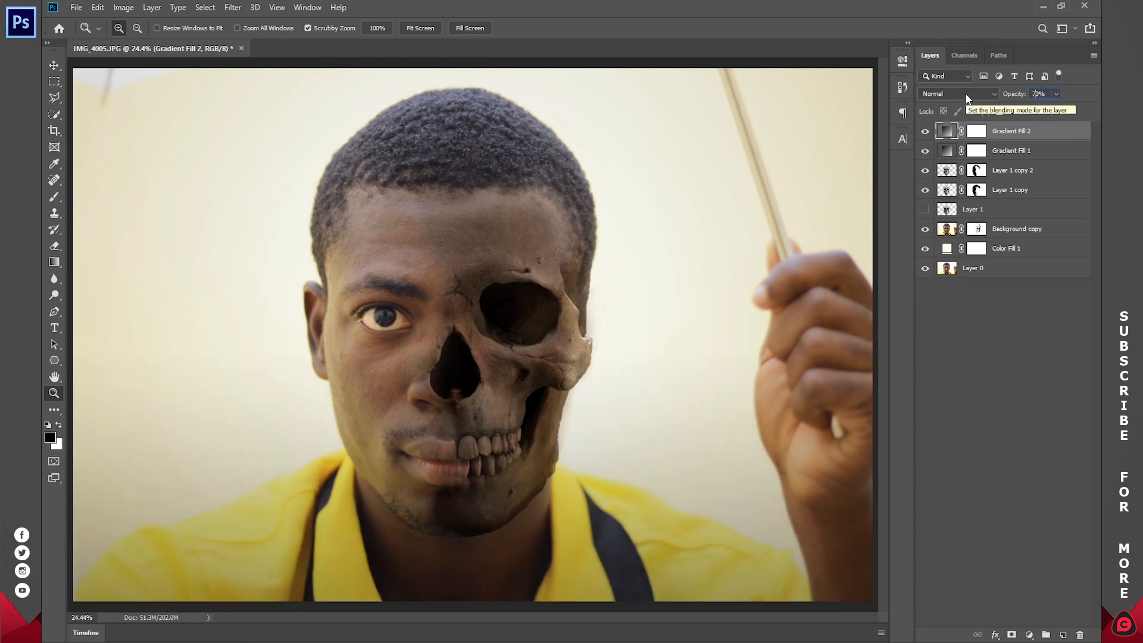